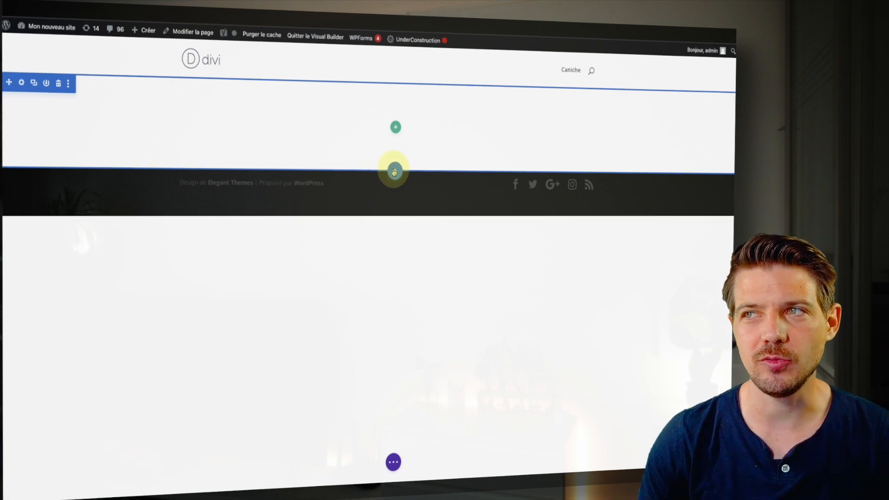
Add a Plein écran section with an Image en pleine largeur module showing the sunset photo of people jumping.
{"action": "left_click", "coordinate": [395, 172]}
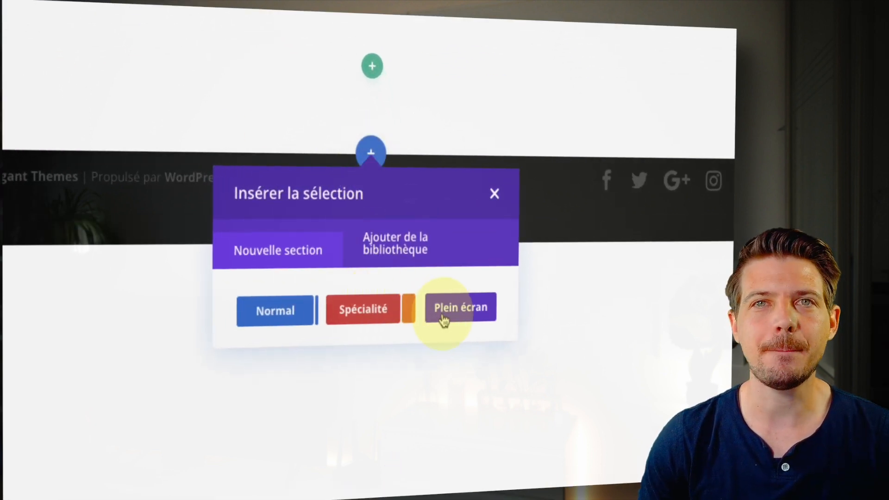
{"action": "left_click", "coordinate": [441, 296]}
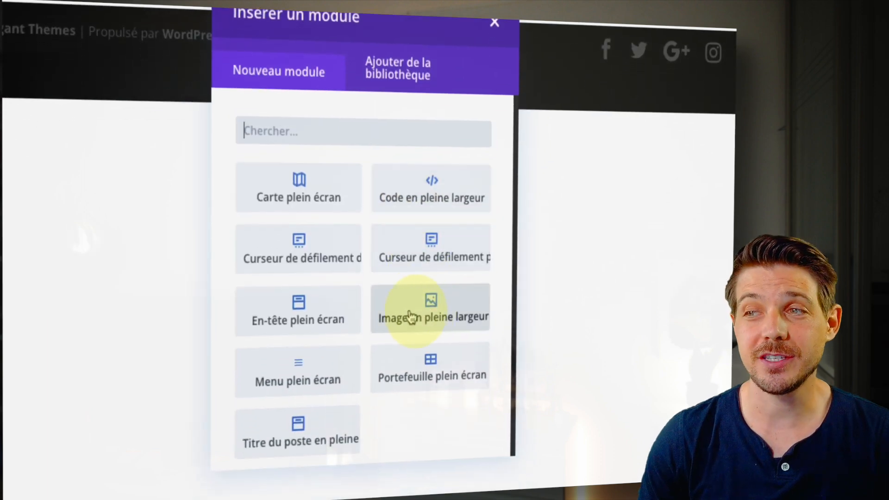
{"action": "left_click", "coordinate": [431, 319]}
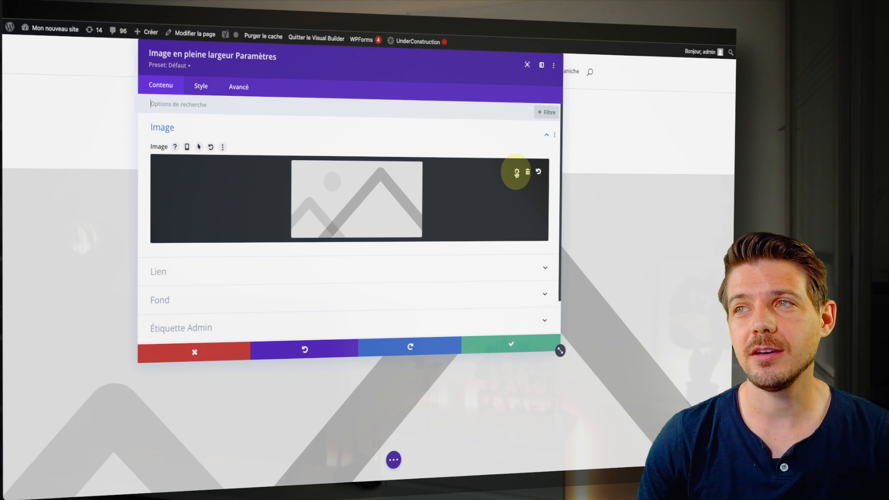
{"action": "left_click", "coordinate": [517, 173]}
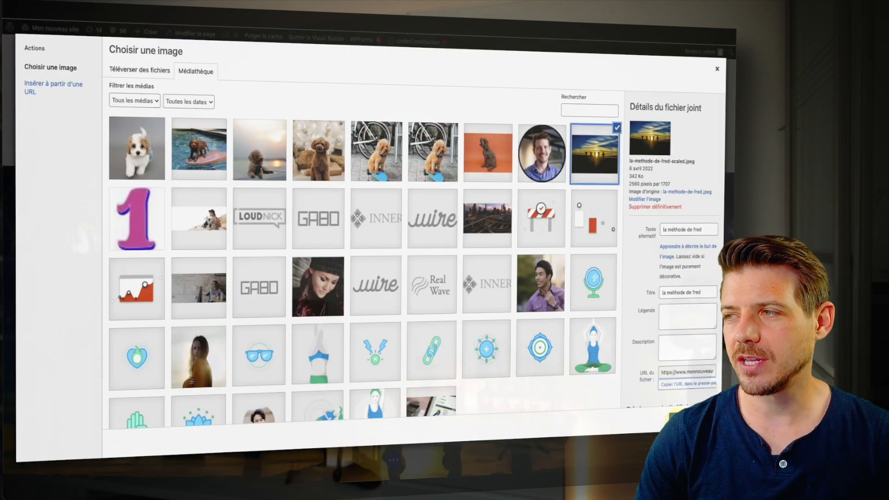
{"action": "left_click", "coordinate": [680, 419]}
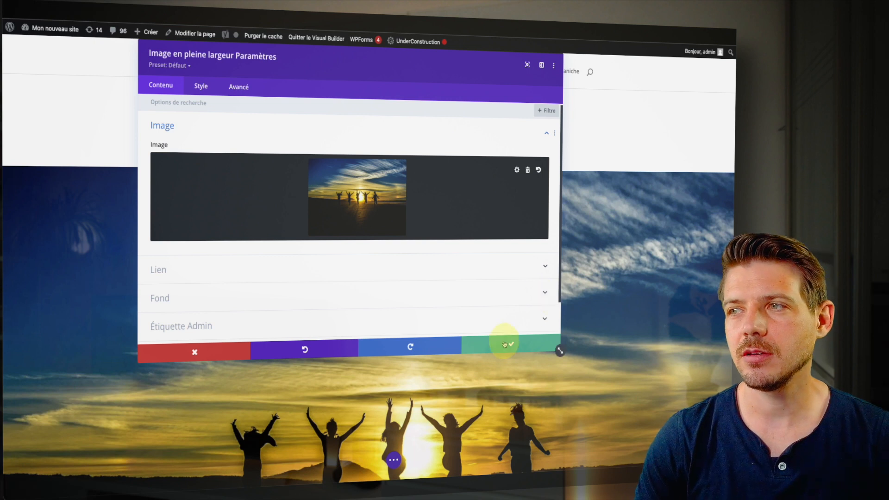
{"action": "left_click", "coordinate": [504, 344]}
{"action": "scroll", "coordinate": [503, 341], "scroll_direction": "down", "scroll_amount": 3}
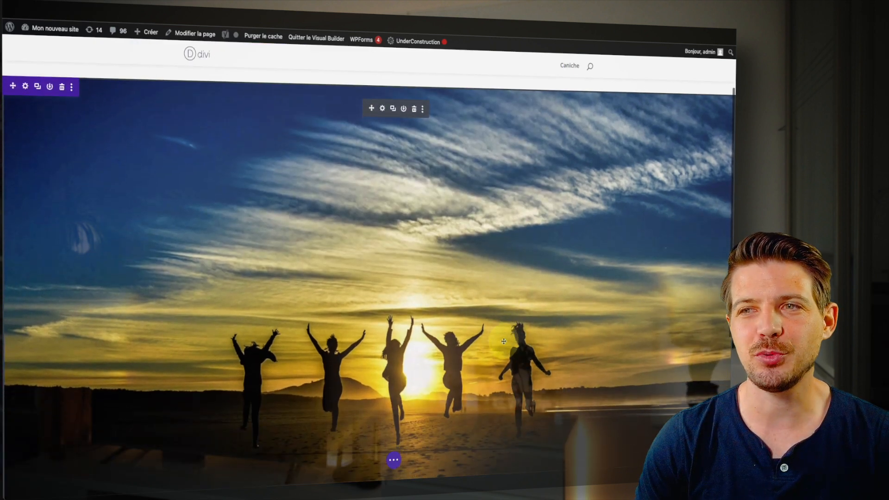
{"action": "scroll", "coordinate": [504, 341], "scroll_direction": "down", "scroll_amount": 1}
{"action": "scroll", "coordinate": [504, 342], "scroll_direction": "up", "scroll_amount": 1}
{"action": "scroll", "coordinate": [504, 341], "scroll_direction": "down", "scroll_amount": 1}
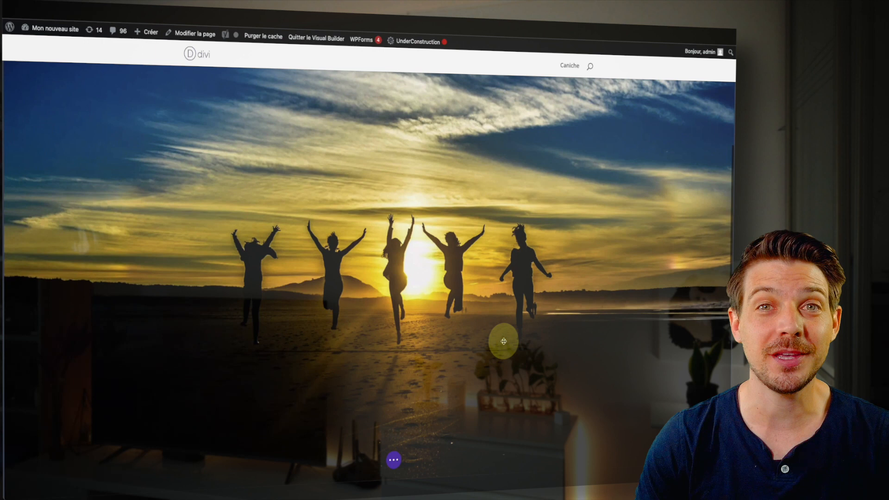
{"action": "scroll", "coordinate": [503, 342], "scroll_direction": "down", "scroll_amount": 1}
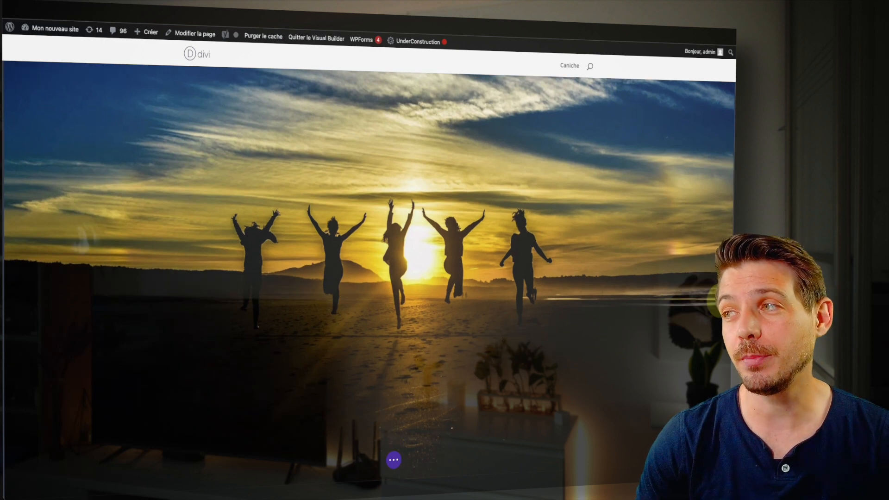
{"action": "mouse_move", "coordinate": [728, 300]}
{"action": "left_mouse_down"}
{"action": "mouse_move", "coordinate": [626, 307]}
{"action": "mouse_move", "coordinate": [640, 313]}
{"action": "mouse_move", "coordinate": [590, 337]}
{"action": "mouse_move", "coordinate": [505, 342]}
{"action": "mouse_move", "coordinate": [734, 305]}
{"action": "left_mouse_up"}
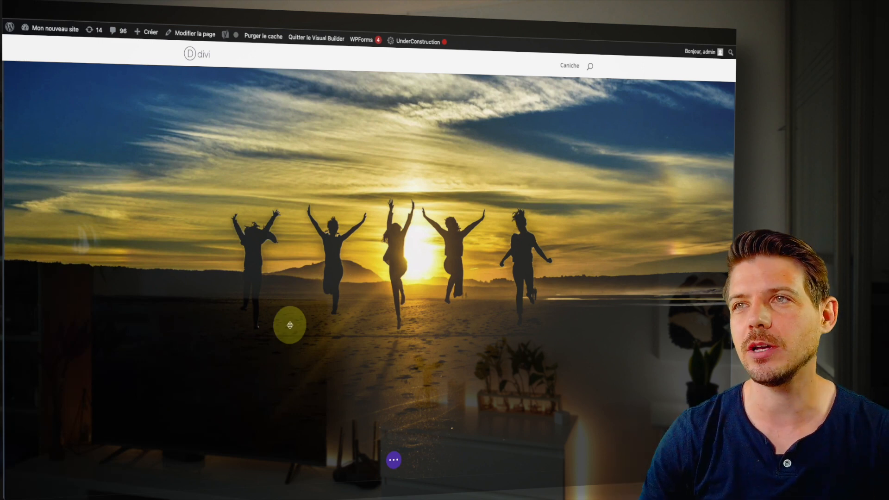
Delete the empty regular section above the full-width image.
{"action": "scroll", "coordinate": [289, 175], "scroll_direction": "up", "scroll_amount": 5}
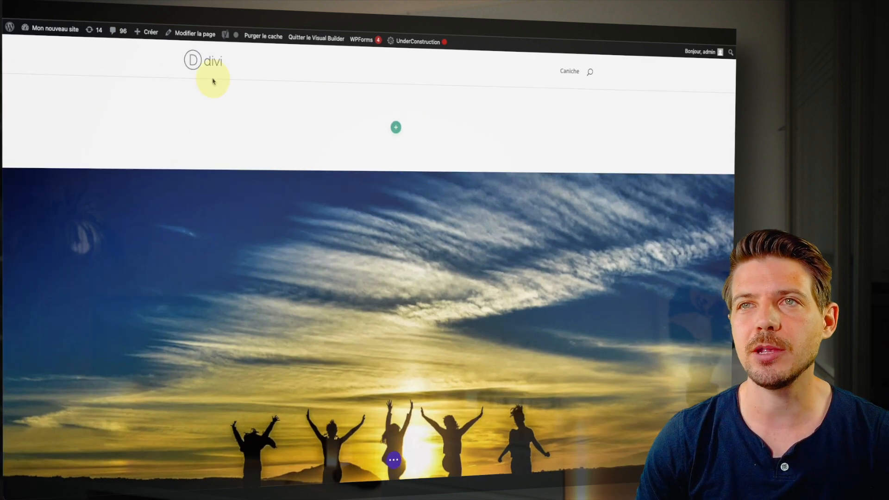
{"action": "mouse_move", "coordinate": [142, 102]}
{"action": "left_click", "coordinate": [63, 84]}
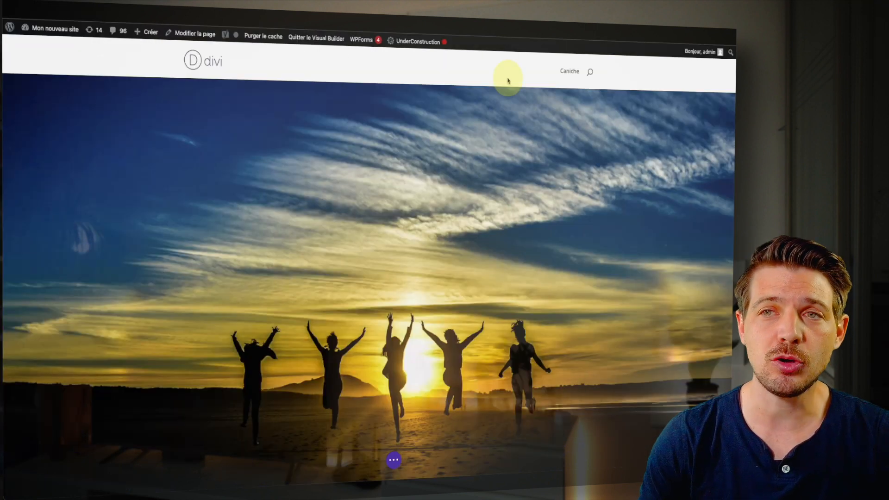
Delete the full-width image module and its section, and dismiss the row insertion choices without adding a row.
{"action": "mouse_move", "coordinate": [299, 263]}
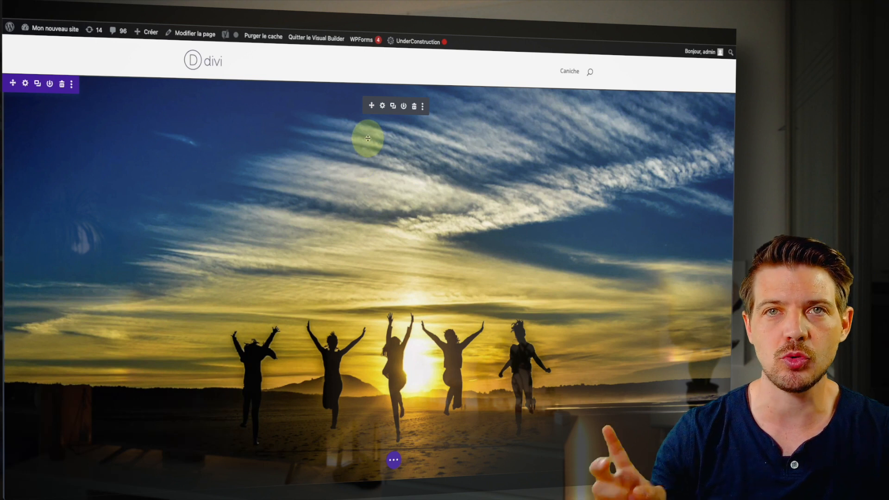
{"action": "left_click", "coordinate": [413, 107]}
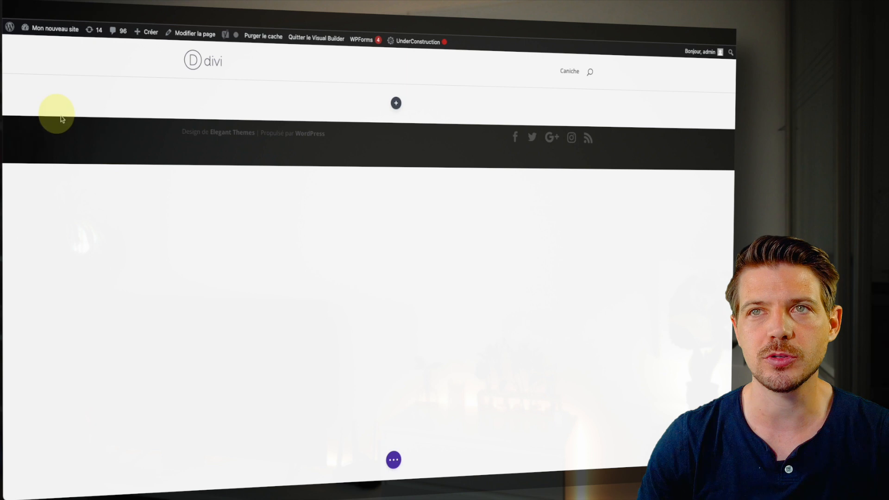
{"action": "left_click", "coordinate": [62, 83]}
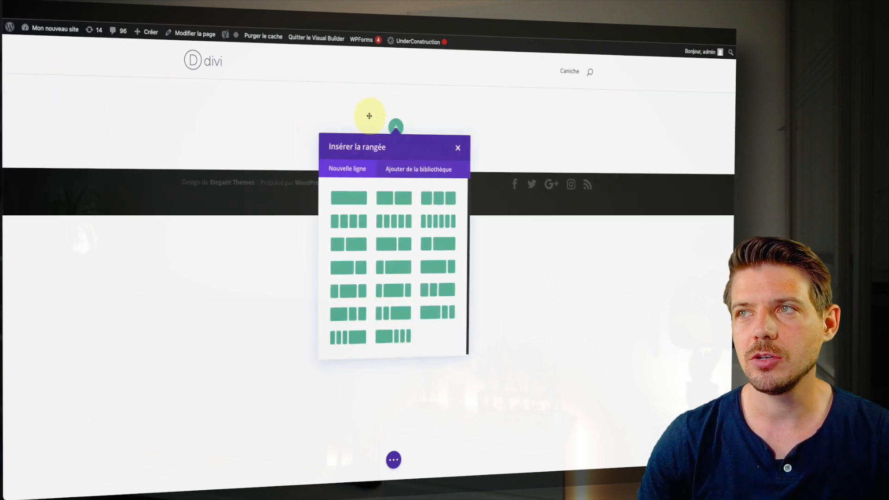
{"action": "left_click", "coordinate": [458, 148]}
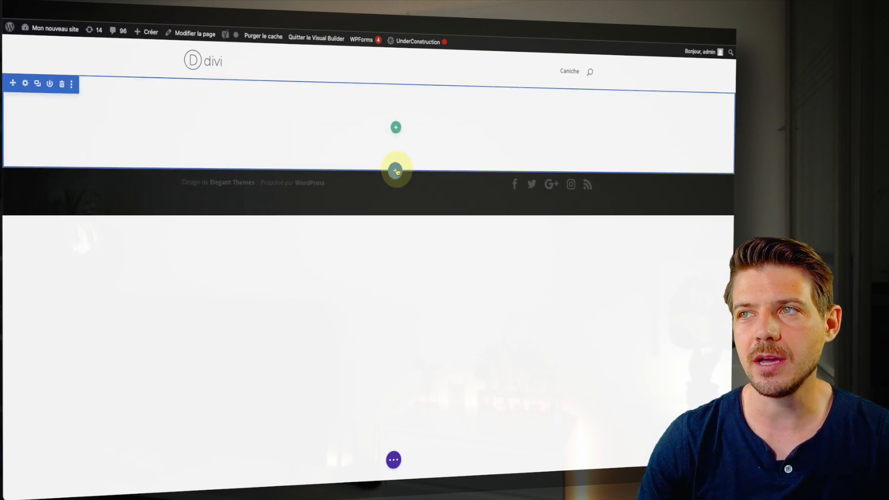
Insert a Plein écran section below the empty section with an En-tête plein écran module, moving its settings clear of the header preview.
{"action": "left_click", "coordinate": [395, 171]}
{"action": "left_click", "coordinate": [437, 241]}
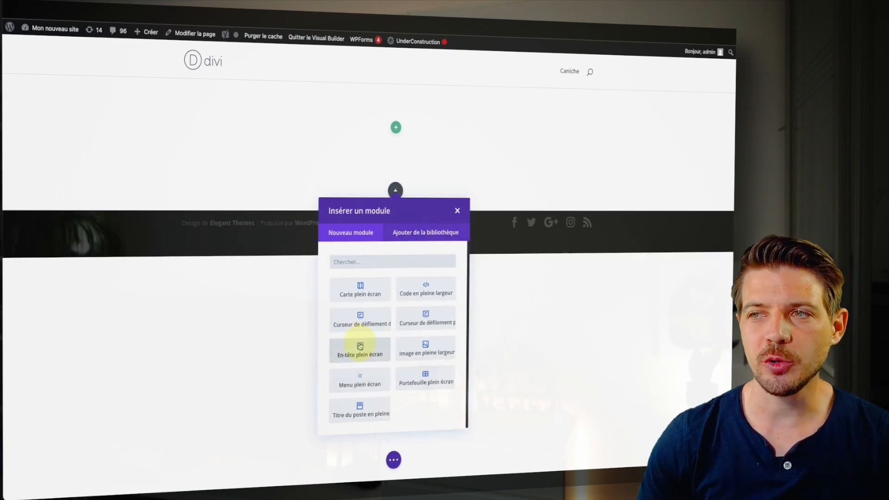
{"action": "left_click", "coordinate": [359, 347]}
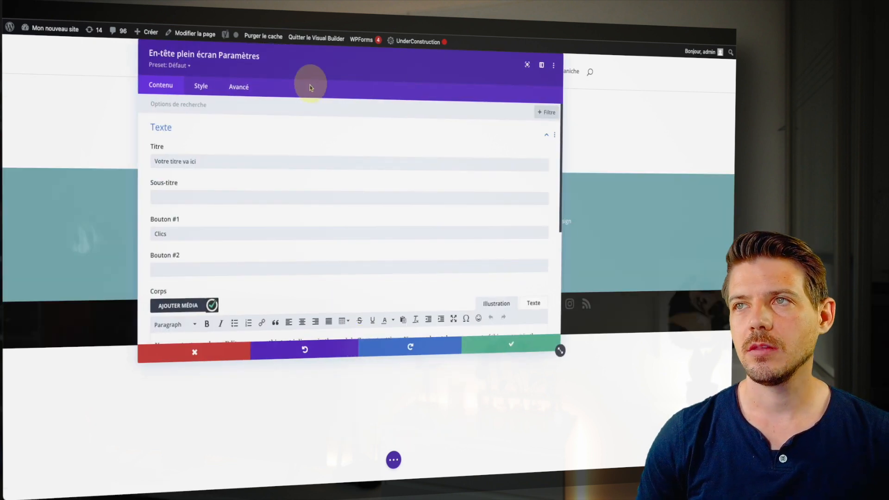
{"action": "left_click_drag", "start_coordinate": [317, 60], "coordinate": [520, 216]}
Set the header's title to "Profitez de nos soldes", and try the subtitle "okoj" before clearing it.
{"action": "left_click_drag", "start_coordinate": [445, 316], "coordinate": [309, 319]}
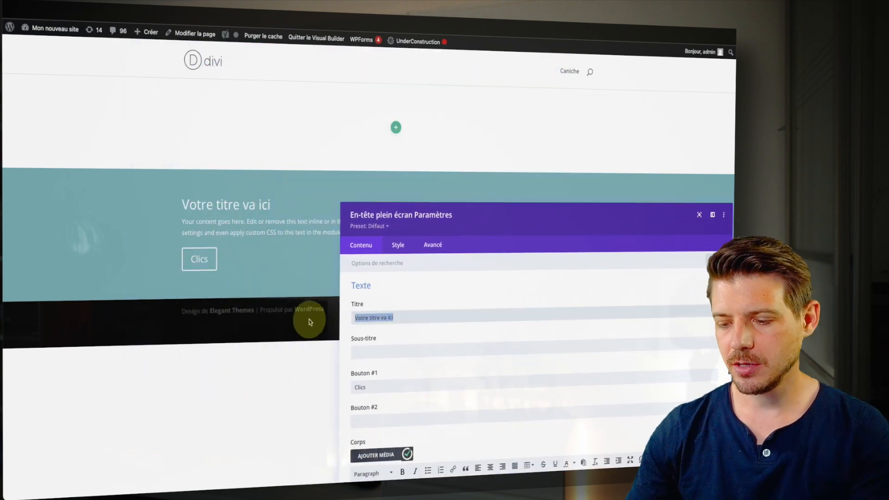
{"action": "type", "text": "Profitez de nos soldes"}
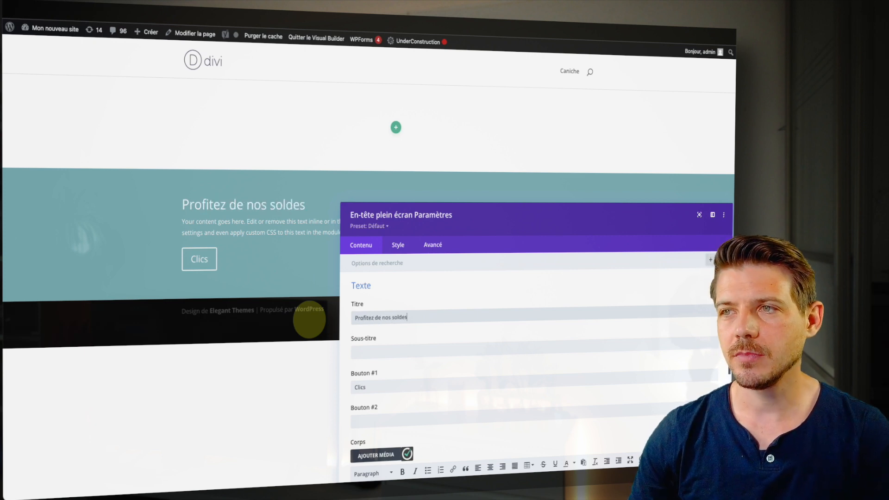
{"action": "left_click", "coordinate": [366, 352]}
{"action": "type", "text": "okoj"}
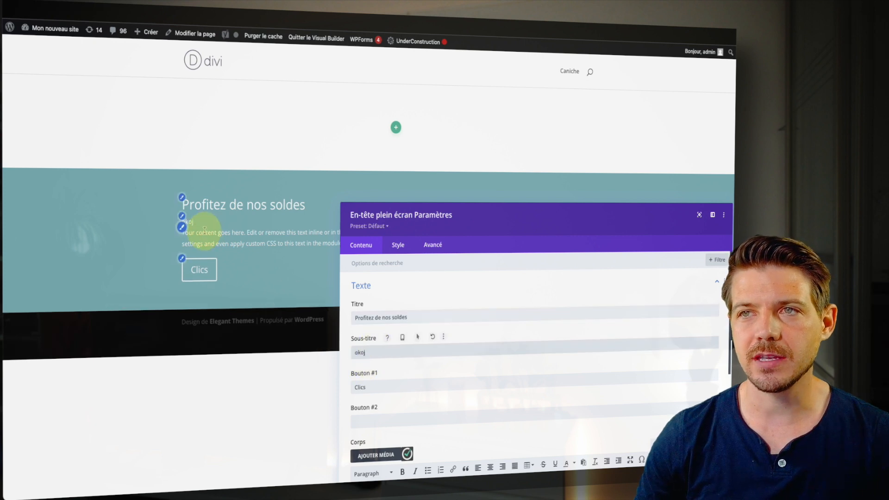
{"action": "key", "text": "BackSpace"}
{"action": "key", "text": "BackSpace"}
{"action": "key", "text": "BackSpace"}
Replace the header's body text with "-50% sur toute notre collection." and label the first button "Découvrir la collection".
{"action": "scroll", "coordinate": [476, 413], "scroll_direction": "down", "scroll_amount": 3}
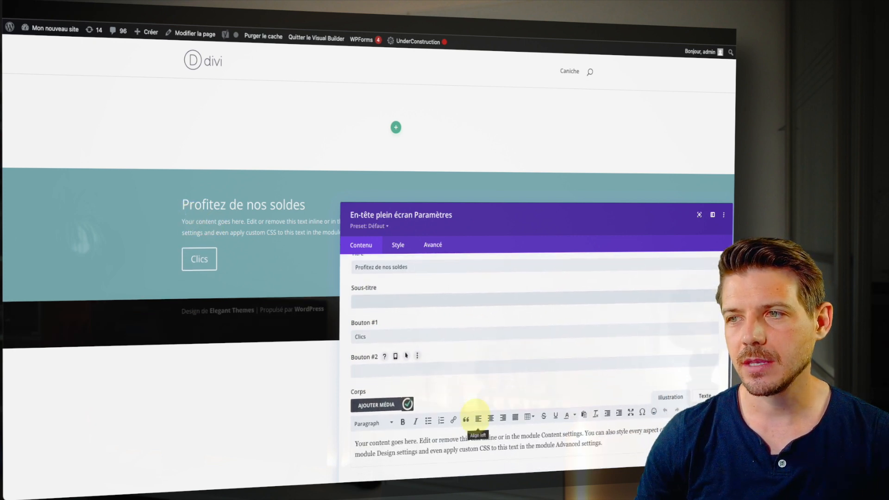
{"action": "left_click_drag", "start_coordinate": [616, 383], "coordinate": [238, 342]}
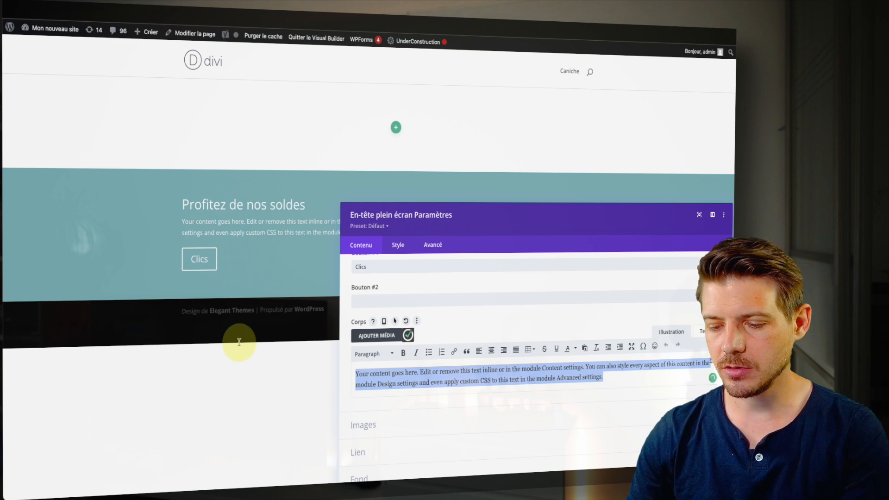
{"action": "type", "text": "-50% sur toute notre collection."}
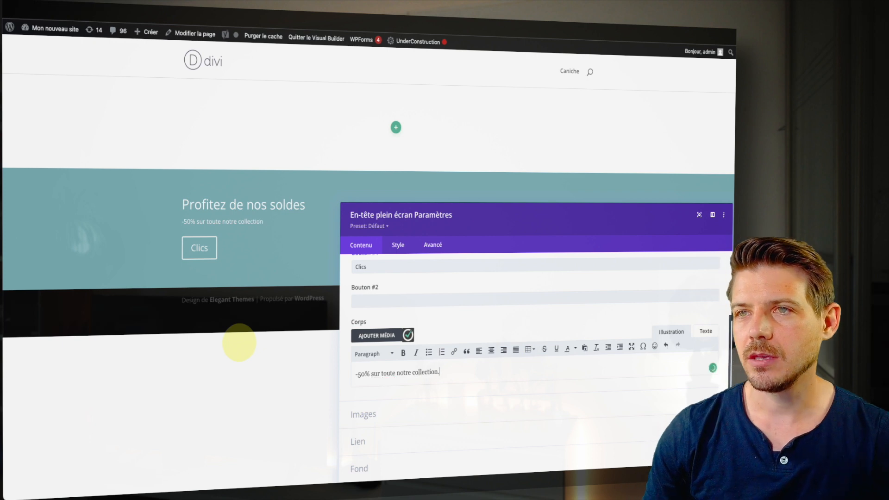
{"action": "scroll", "coordinate": [450, 365], "scroll_direction": "up", "scroll_amount": 2}
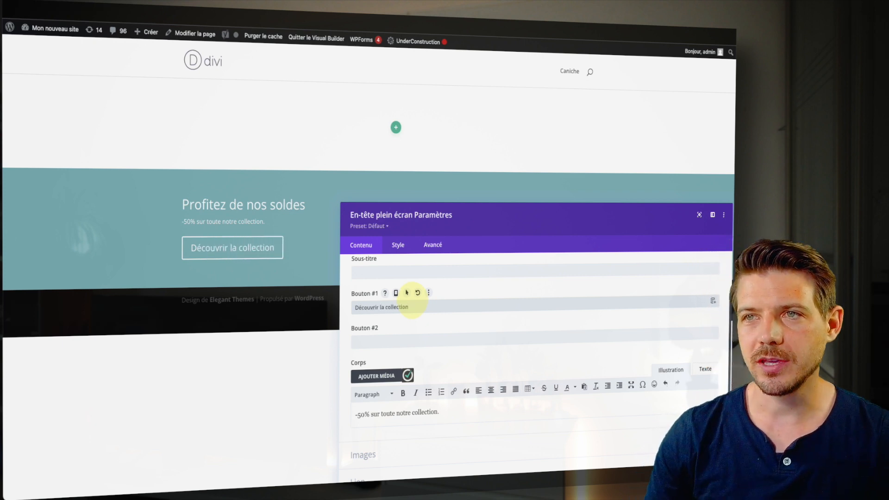
{"action": "left_click_drag", "start_coordinate": [492, 218], "coordinate": [482, 158]}
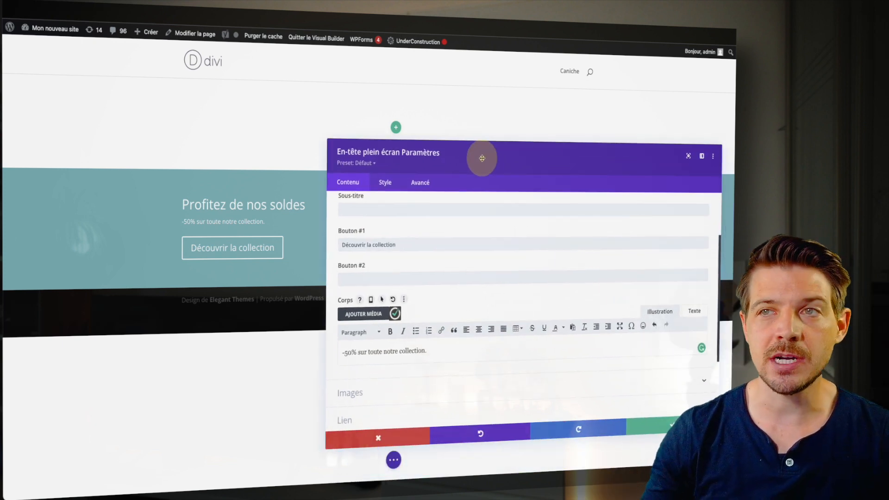
Remove the background colour from the full-width header module.
{"action": "scroll", "coordinate": [397, 269], "scroll_direction": "down", "scroll_amount": 1}
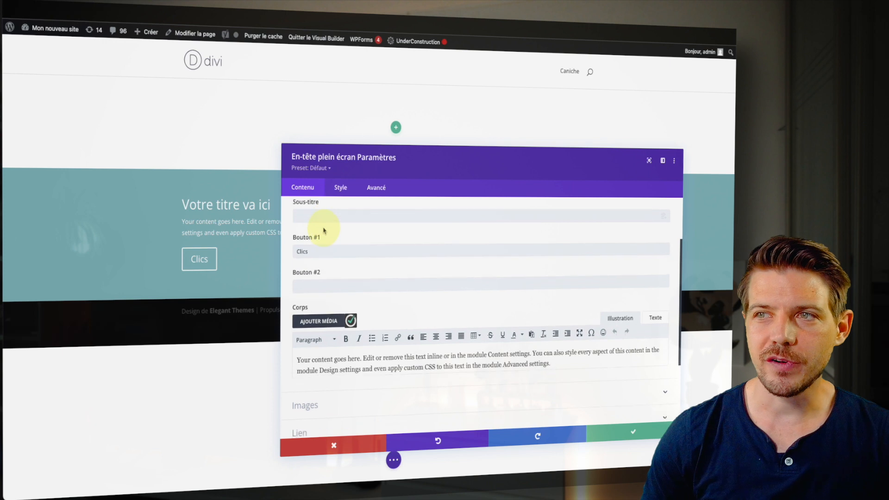
{"action": "scroll", "coordinate": [321, 232], "scroll_direction": "down", "scroll_amount": 4}
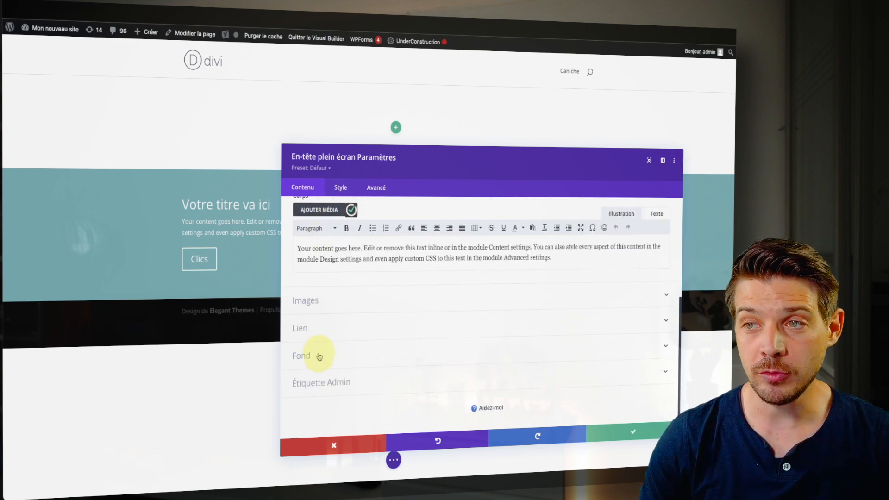
{"action": "left_click", "coordinate": [319, 357]}
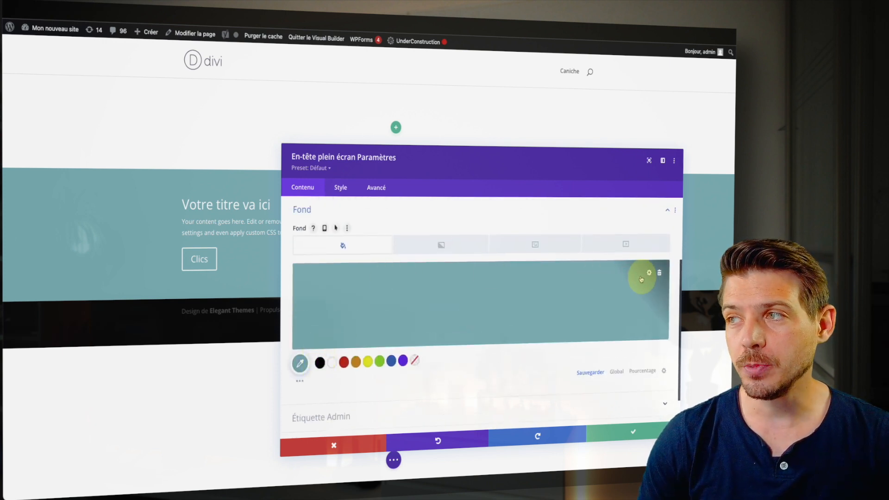
{"action": "left_click", "coordinate": [659, 273]}
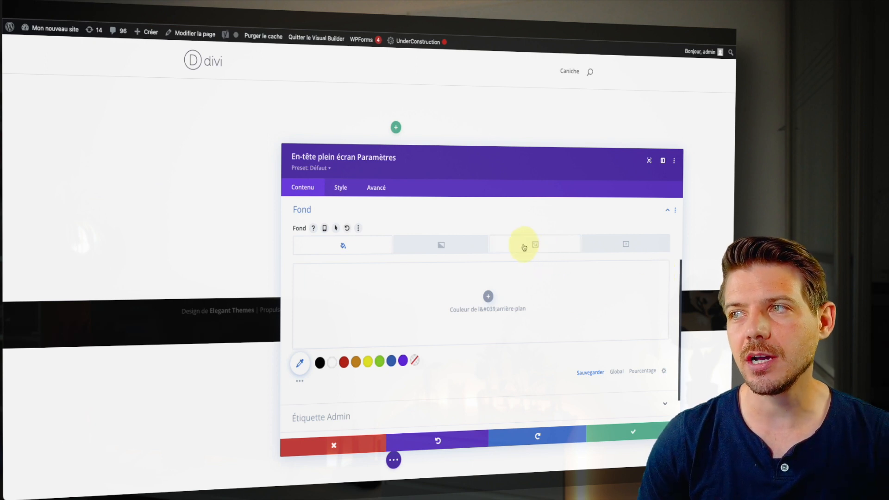
Use the sunset photo of people jumping as the header's background image and save the module settings.
{"action": "left_click", "coordinate": [524, 247]}
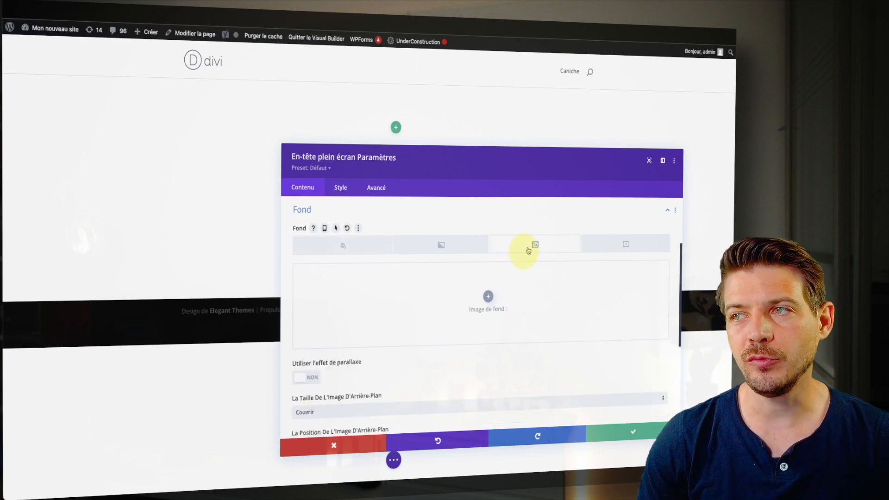
{"action": "left_click", "coordinate": [488, 296]}
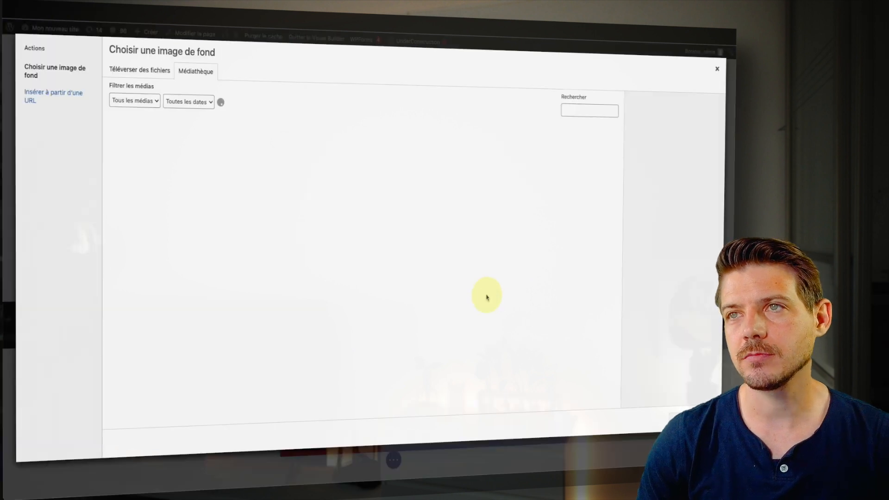
{"action": "left_click", "coordinate": [584, 168]}
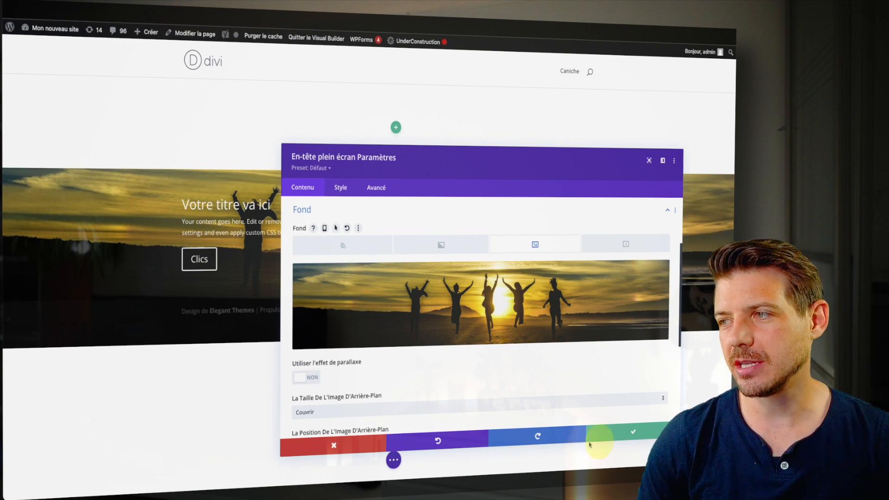
{"action": "left_click", "coordinate": [614, 433]}
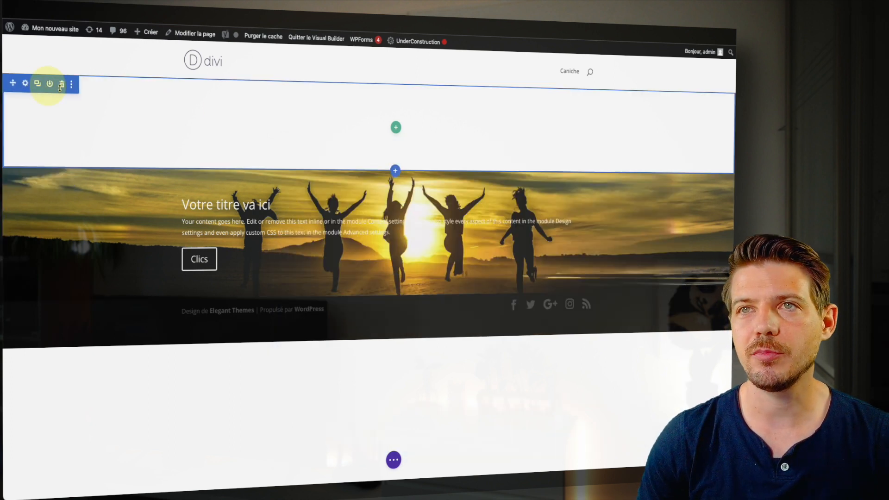
Delete the empty regular section above the header and open the header module's settings.
{"action": "left_click", "coordinate": [62, 84]}
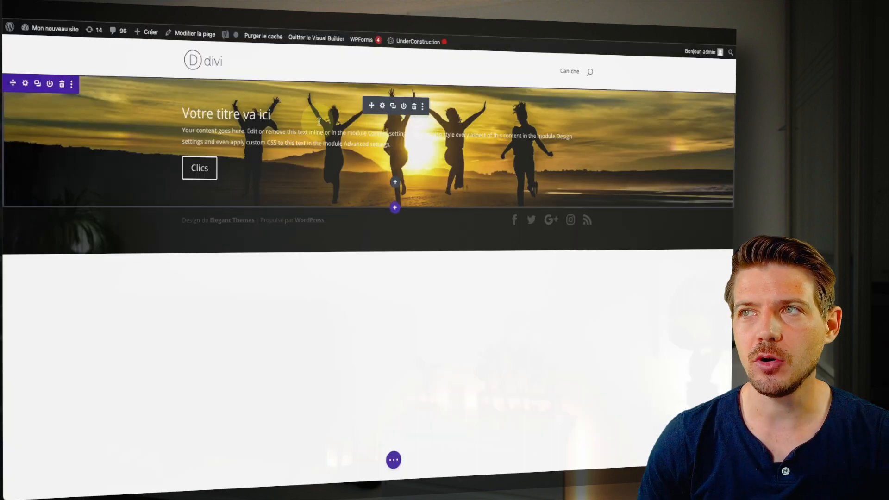
{"action": "left_click", "coordinate": [382, 108]}
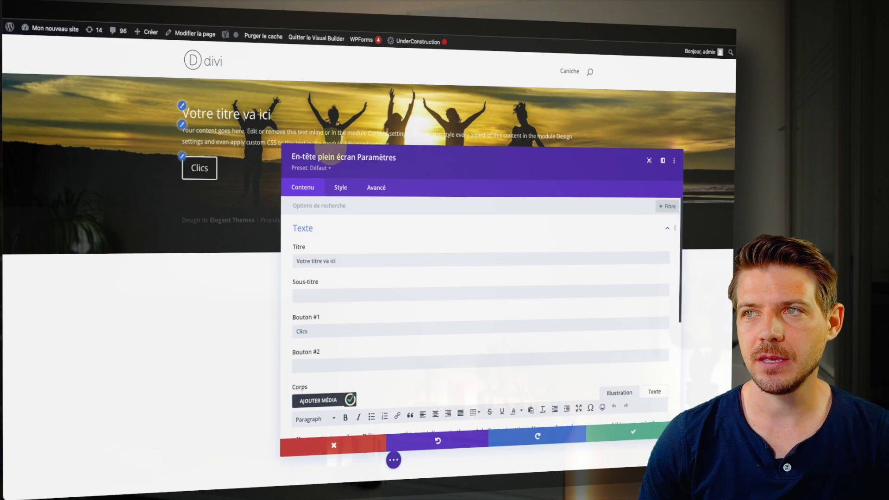
Enable full-screen mode for the header module and save the module settings.
{"action": "left_click", "coordinate": [339, 194]}
{"action": "left_click", "coordinate": [333, 227]}
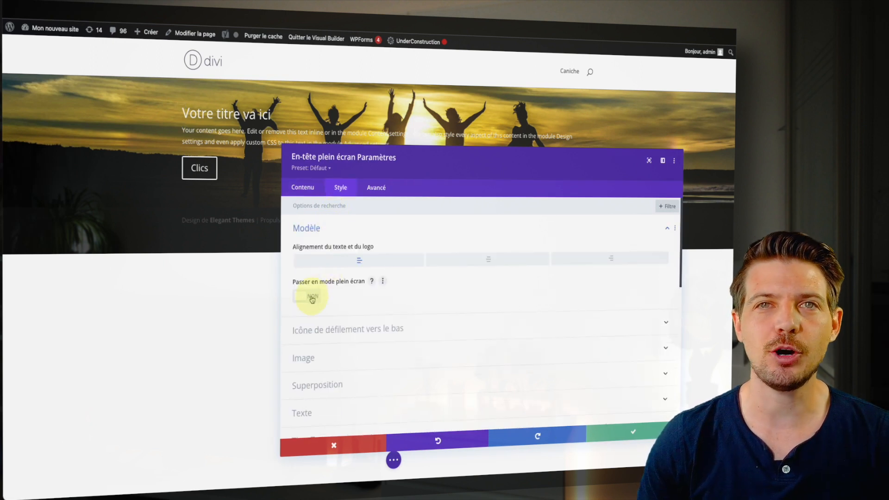
{"action": "left_click", "coordinate": [313, 298]}
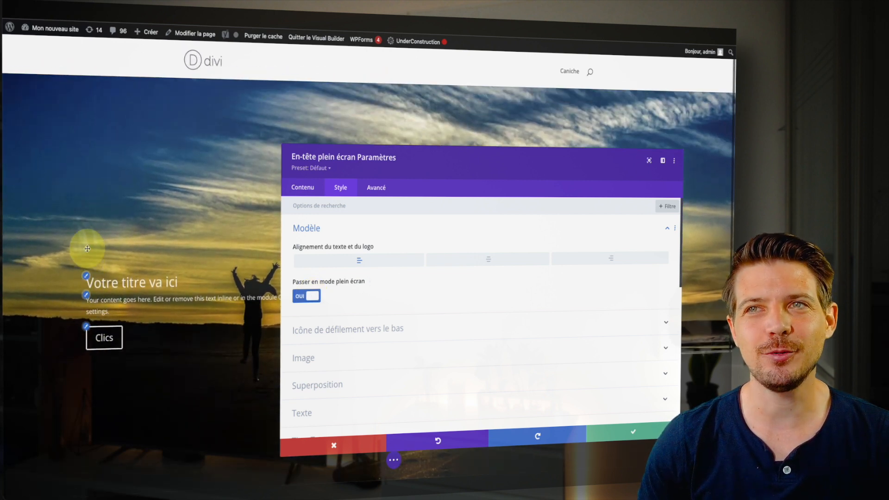
{"action": "scroll", "coordinate": [87, 248], "scroll_direction": "down", "scroll_amount": 2}
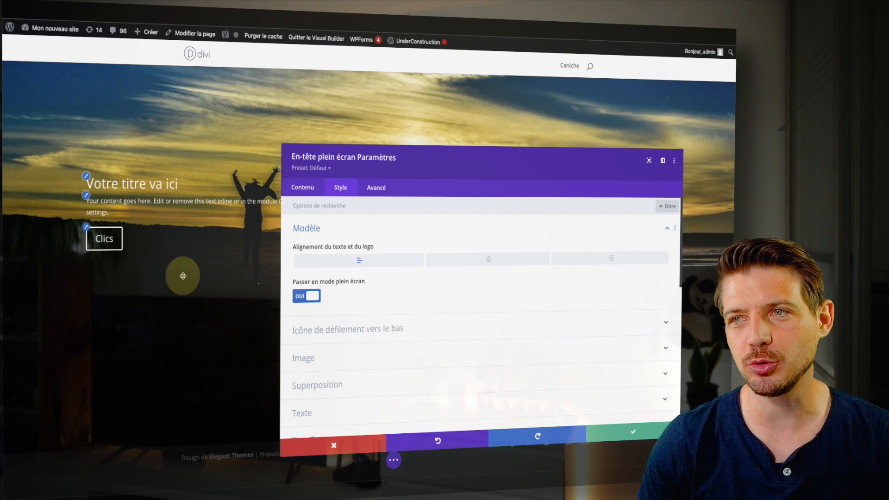
{"action": "left_click", "coordinate": [635, 434]}
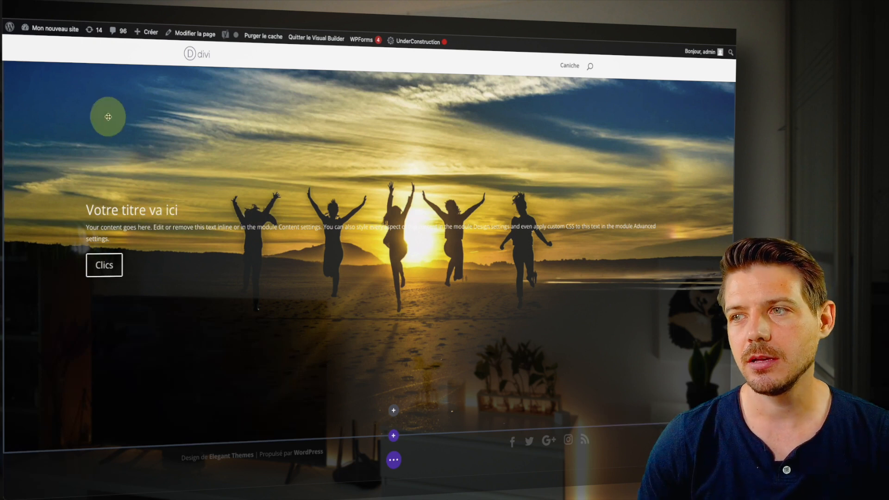
{"action": "scroll", "coordinate": [188, 250], "scroll_direction": "up", "scroll_amount": 1}
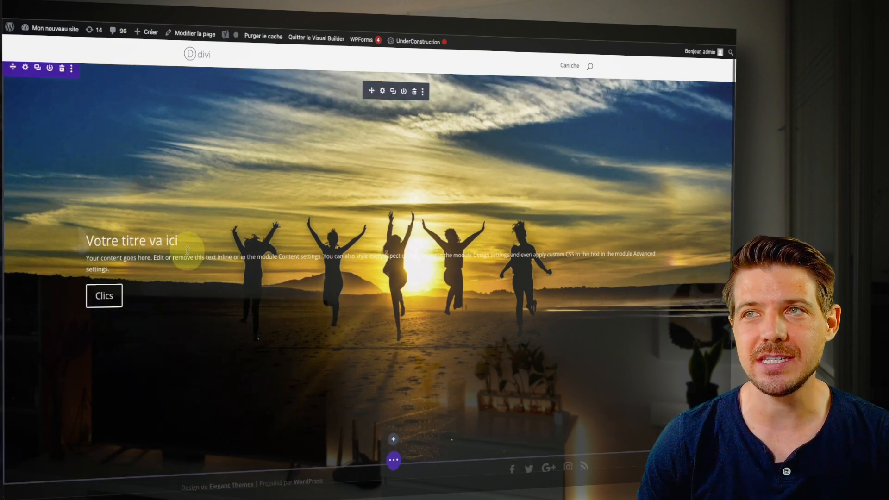
Reopen the header module's settings and centre its text and logo alignment, moving the settings window aside to check the header.
{"action": "left_click", "coordinate": [383, 106]}
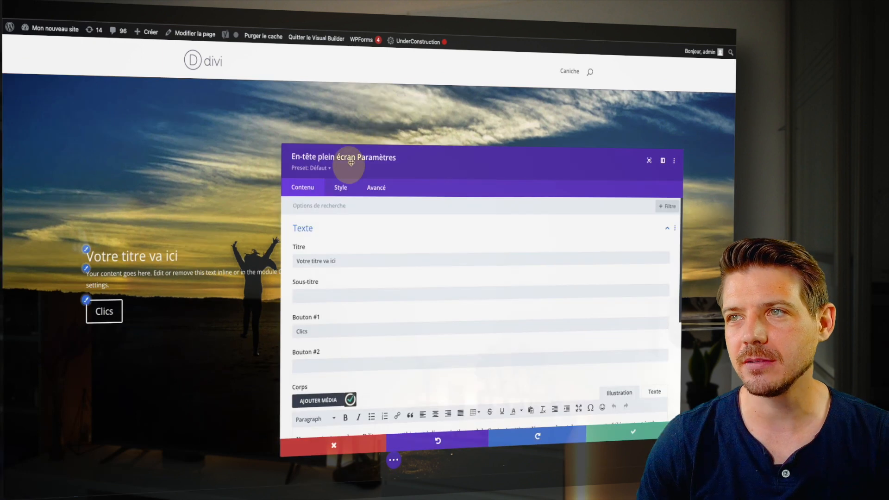
{"action": "left_click", "coordinate": [339, 189]}
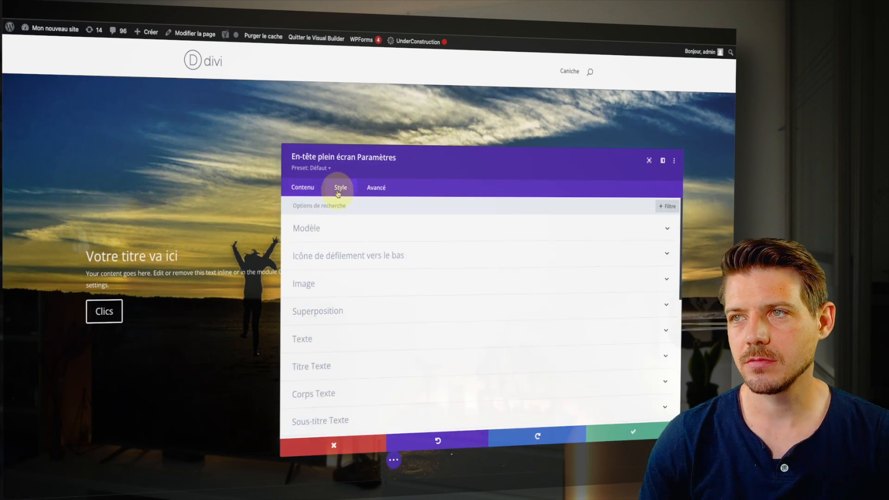
{"action": "left_click", "coordinate": [329, 234]}
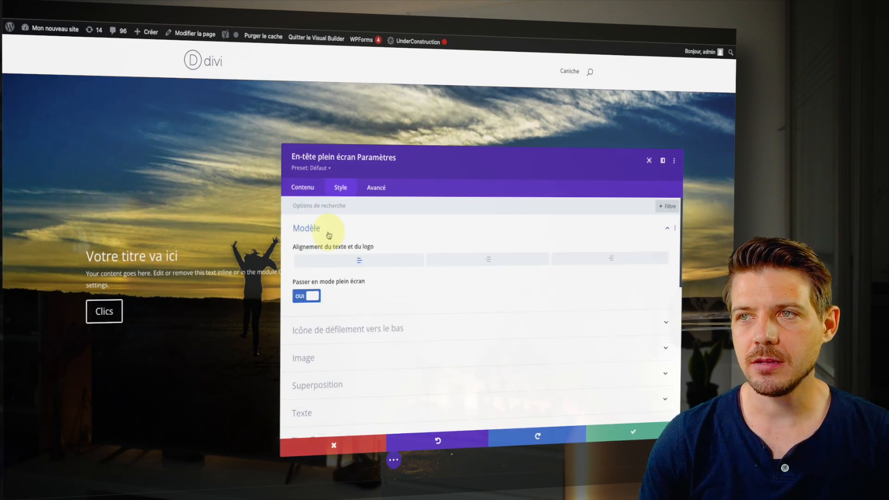
{"action": "left_click", "coordinate": [472, 259]}
{"action": "left_click_drag", "start_coordinate": [411, 162], "coordinate": [465, 301]}
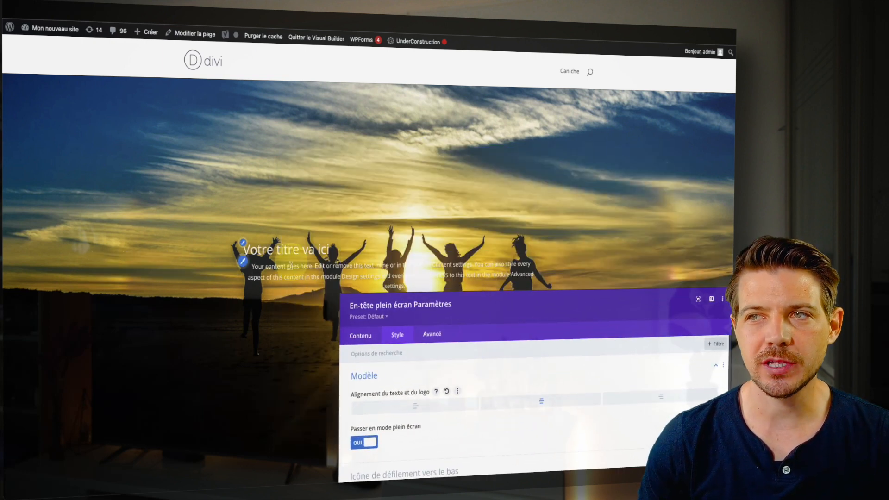
{"action": "left_click_drag", "start_coordinate": [398, 299], "coordinate": [151, 142]}
Narrow the settings window to reveal the header and centre-align the title text.
{"action": "scroll", "coordinate": [154, 291], "scroll_direction": "down", "scroll_amount": 3}
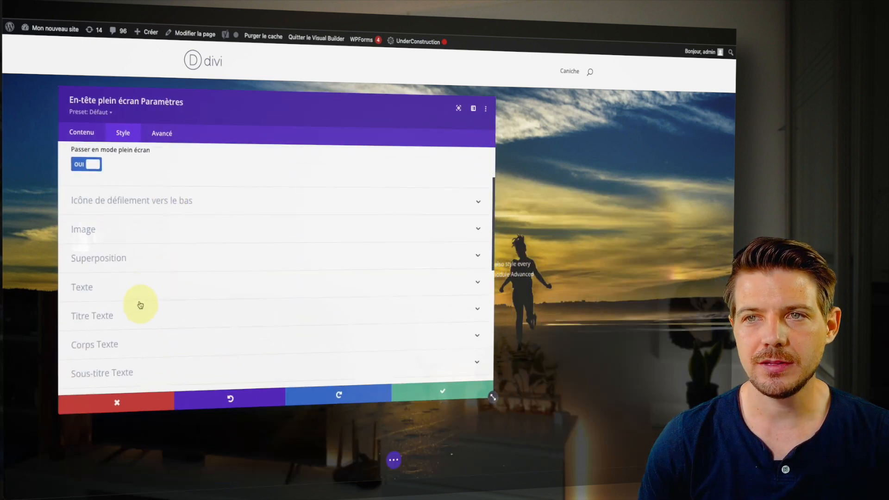
{"action": "left_click", "coordinate": [140, 305]}
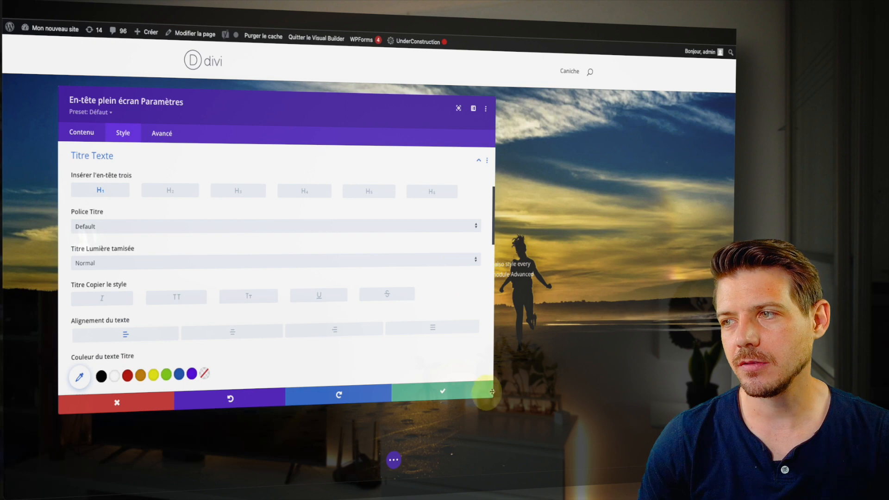
{"action": "left_click_drag", "start_coordinate": [490, 395], "coordinate": [319, 439]}
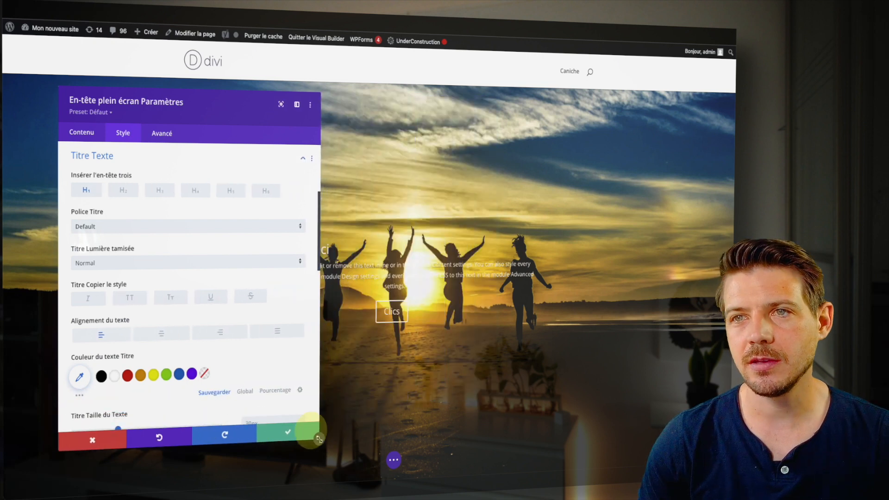
{"action": "left_click", "coordinate": [154, 336]}
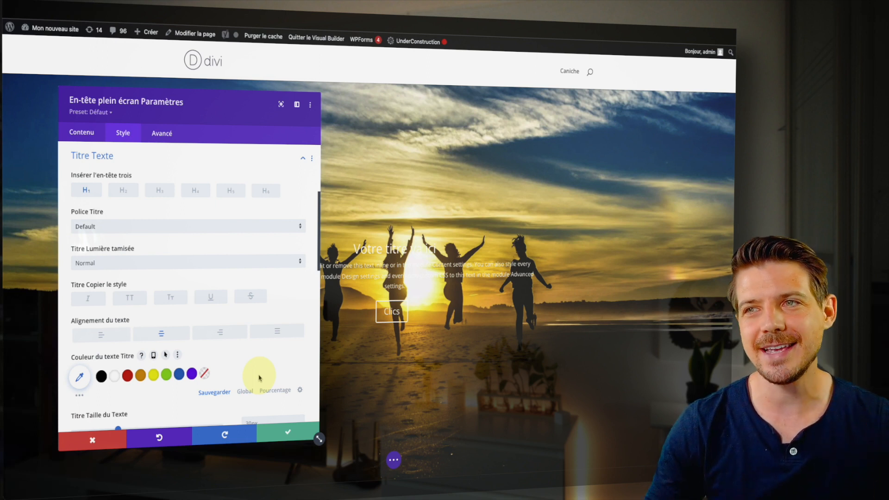
Set the blend mode of the header's background image to Multiplié.
{"action": "left_click", "coordinate": [82, 138]}
{"action": "left_click", "coordinate": [102, 266]}
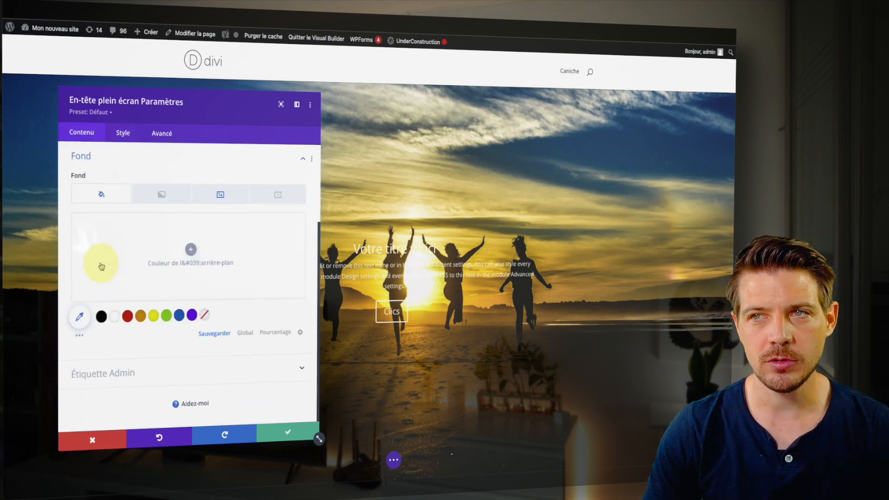
{"action": "left_click", "coordinate": [221, 195]}
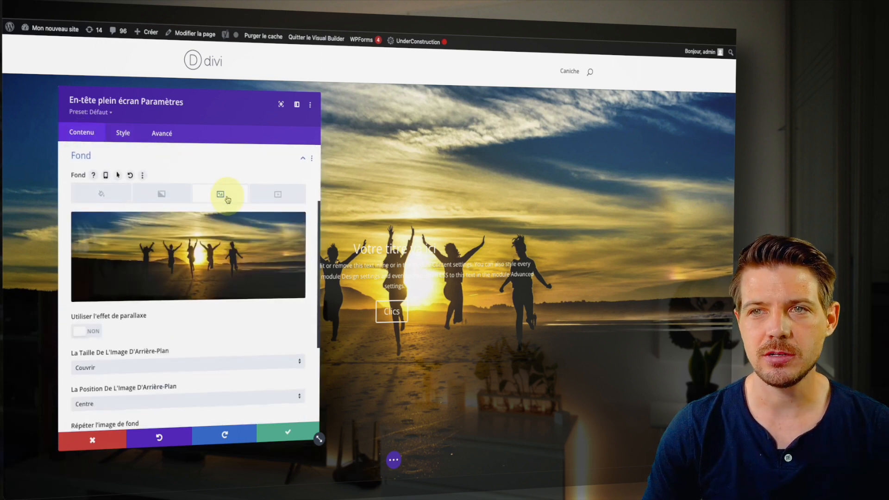
{"action": "scroll", "coordinate": [183, 345], "scroll_direction": "down", "scroll_amount": 3}
{"action": "left_click", "coordinate": [181, 344]}
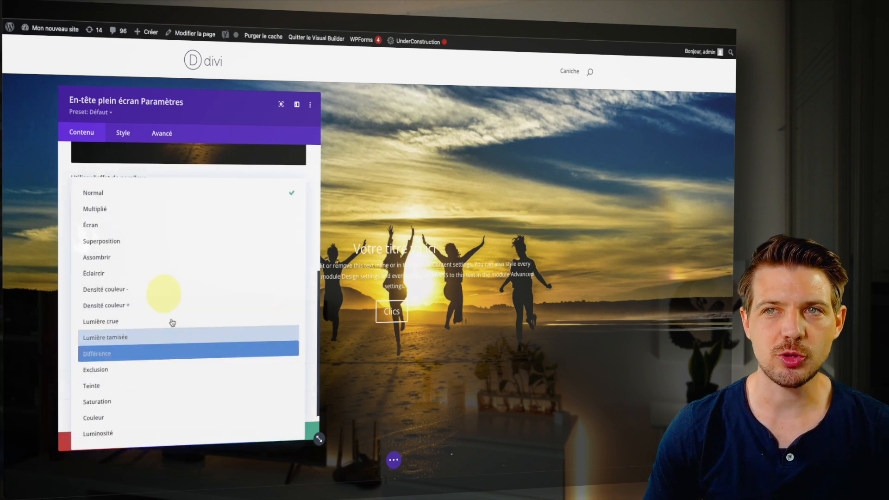
{"action": "left_click", "coordinate": [146, 214]}
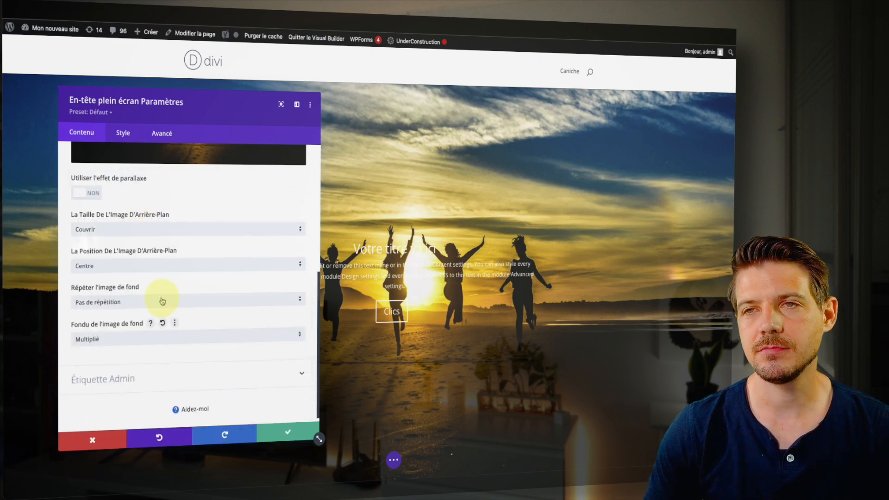
Try green (#7cda24) and blue (#0c71c3) as the header's background colour beneath the blended image.
{"action": "scroll", "coordinate": [163, 301], "scroll_direction": "up", "scroll_amount": 5}
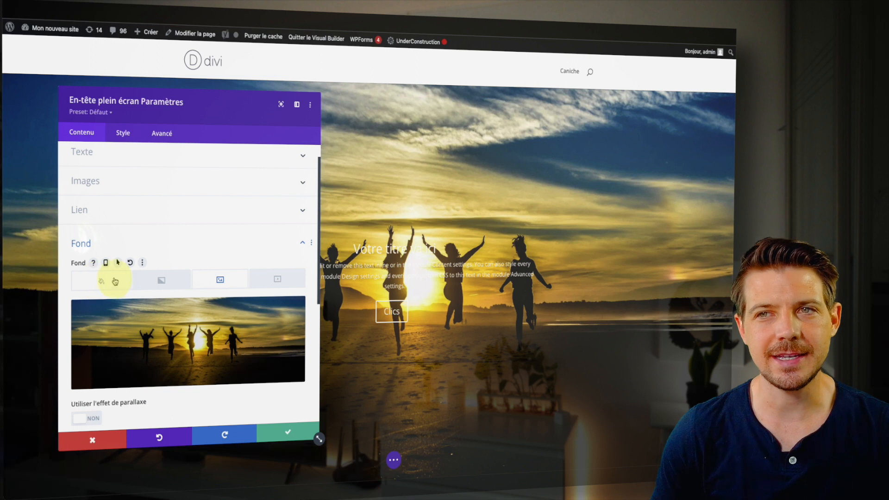
{"action": "left_click", "coordinate": [107, 281]}
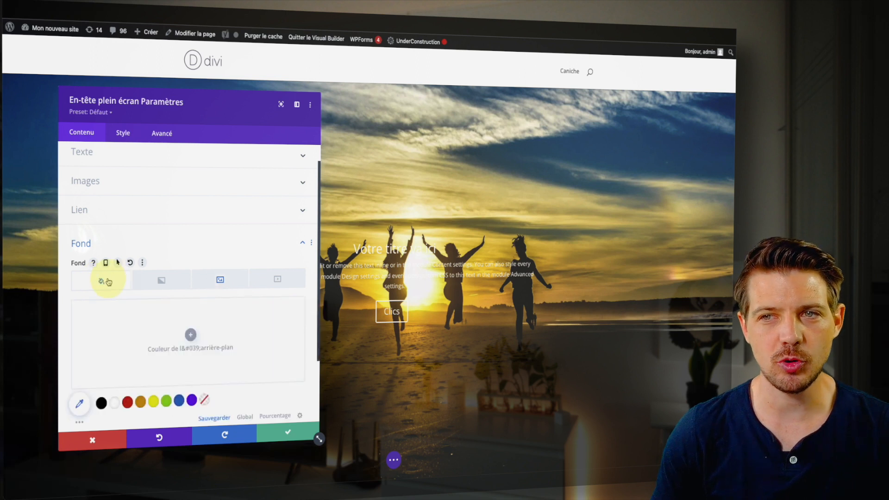
{"action": "left_click", "coordinate": [154, 401]}
{"action": "left_click", "coordinate": [167, 401]}
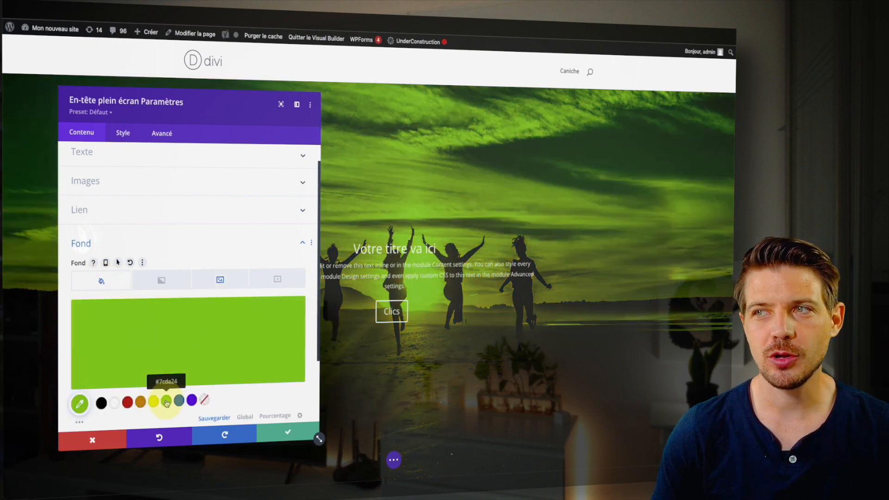
{"action": "left_click", "coordinate": [179, 401]}
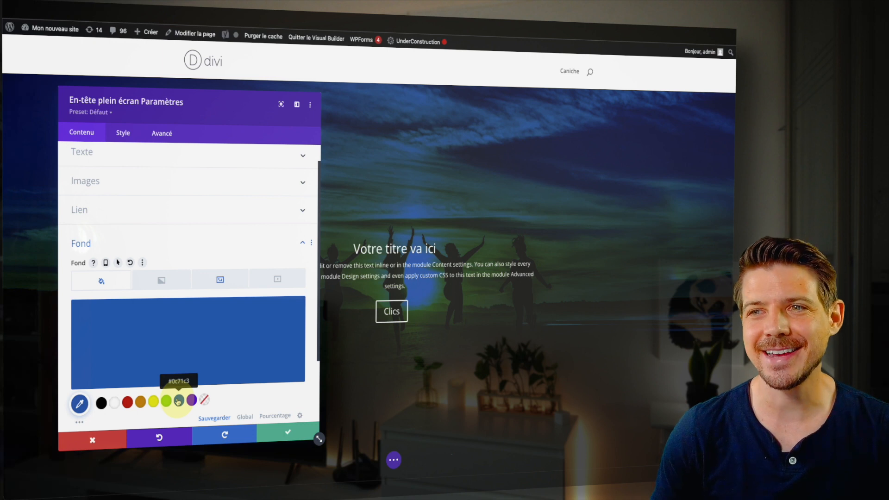
{"action": "scroll", "coordinate": [198, 307], "scroll_direction": "down", "scroll_amount": 1}
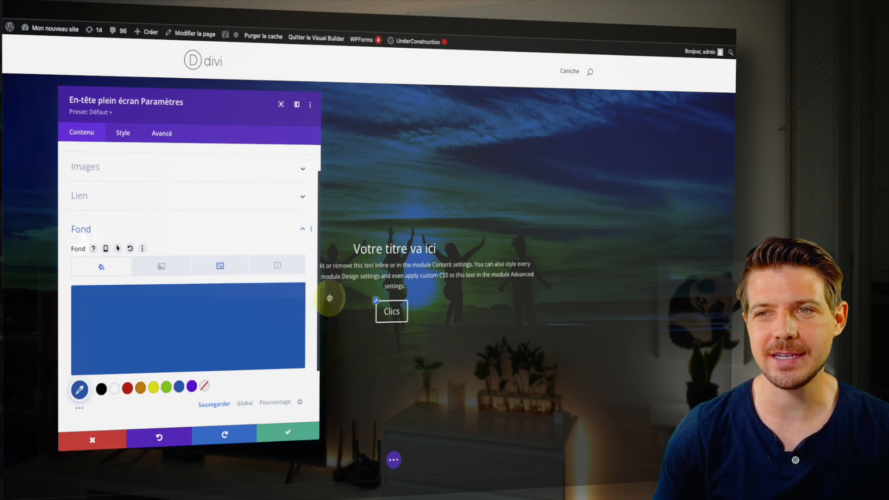
Lower the opacity of the header's blue background colour to 0.77.
{"action": "scroll", "coordinate": [213, 371], "scroll_direction": "down", "scroll_amount": 3}
{"action": "mouse_move", "coordinate": [101, 226]}
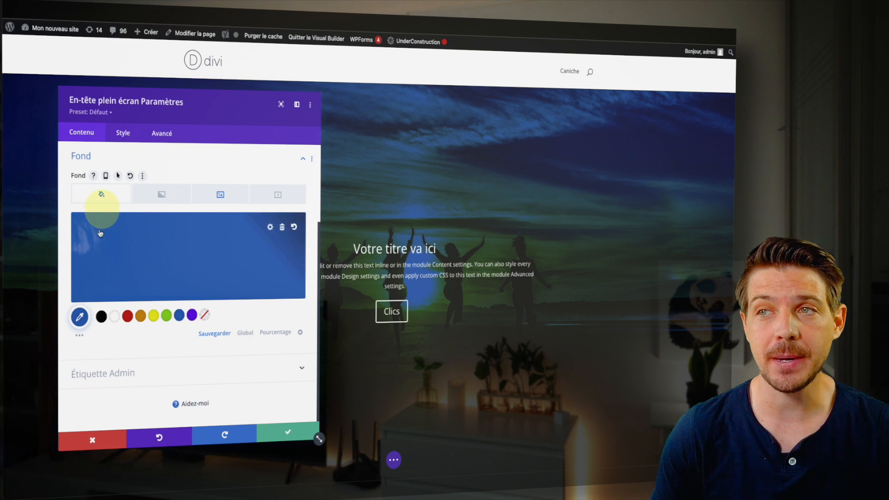
{"action": "left_click", "coordinate": [271, 227]}
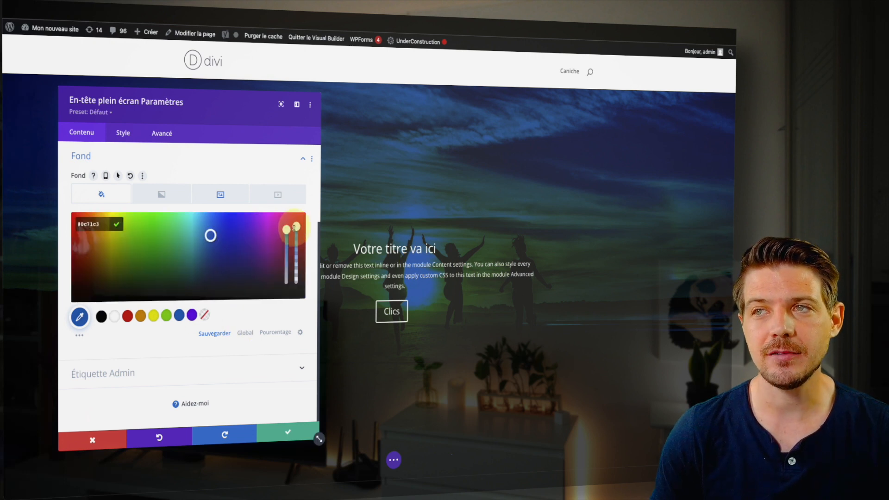
{"action": "left_click_drag", "start_coordinate": [294, 227], "coordinate": [294, 167]}
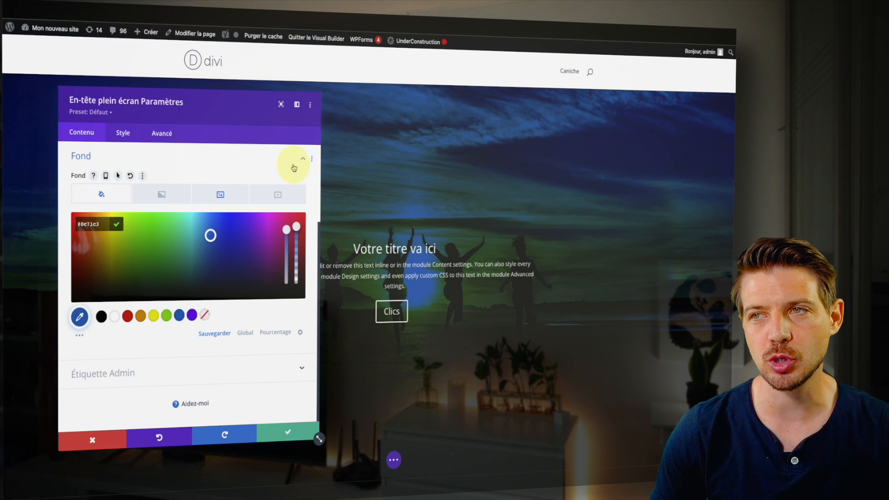
{"action": "mouse_move", "coordinate": [304, 232]}
{"action": "left_mouse_down"}
{"action": "mouse_move", "coordinate": [297, 251]}
{"action": "mouse_move", "coordinate": [296, 238]}
{"action": "left_mouse_up"}
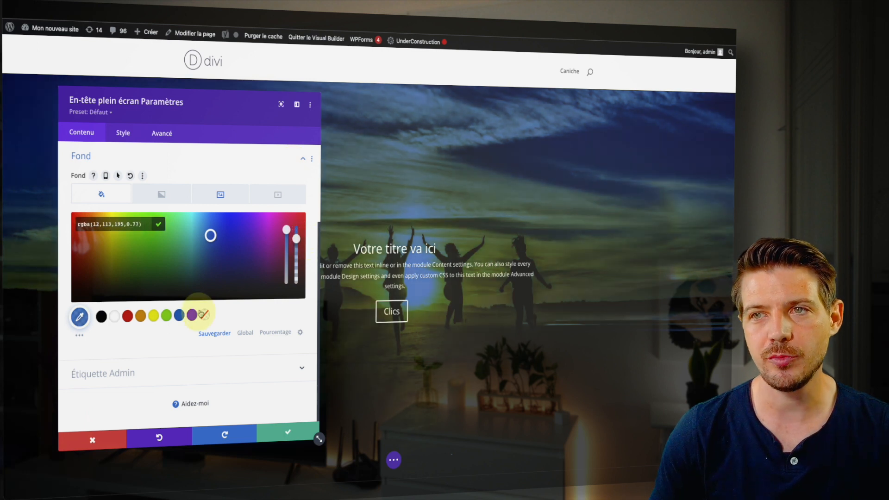
Set the header's background colour to black with an opacity of 0.34 to darken the photo.
{"action": "left_click", "coordinate": [167, 316]}
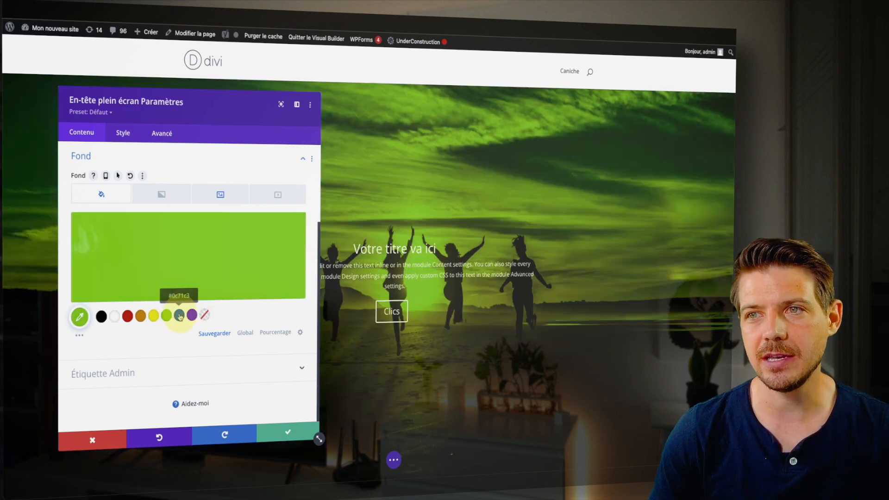
{"action": "left_click", "coordinate": [180, 317]}
{"action": "left_click", "coordinate": [102, 317]}
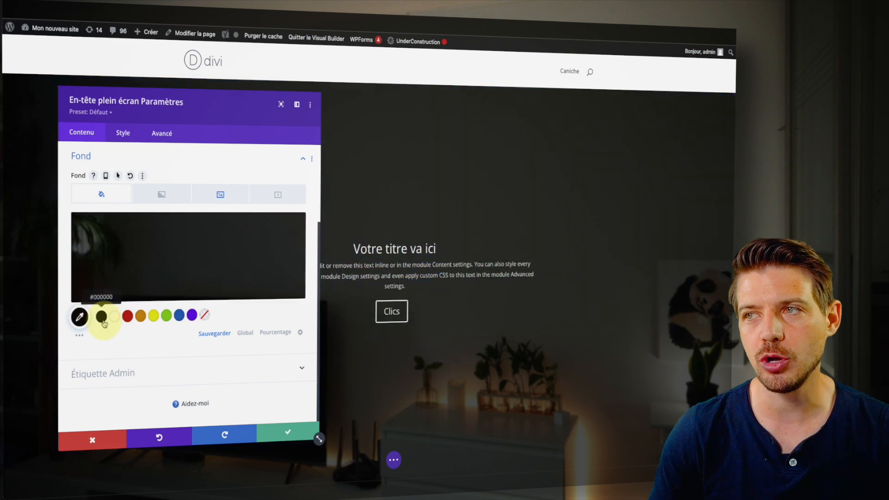
{"action": "left_click", "coordinate": [267, 226]}
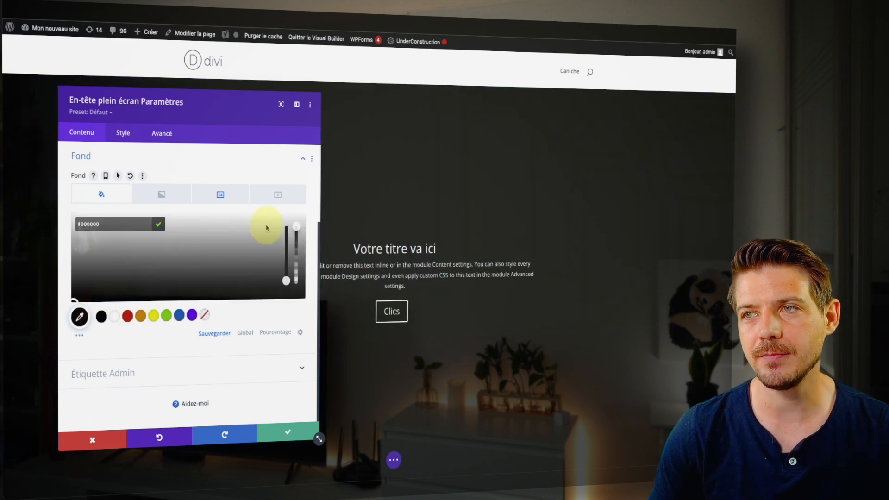
{"action": "right_click", "coordinate": [297, 227]}
{"action": "left_click", "coordinate": [296, 227]}
{"action": "left_click_drag", "start_coordinate": [296, 227], "coordinate": [299, 264]}
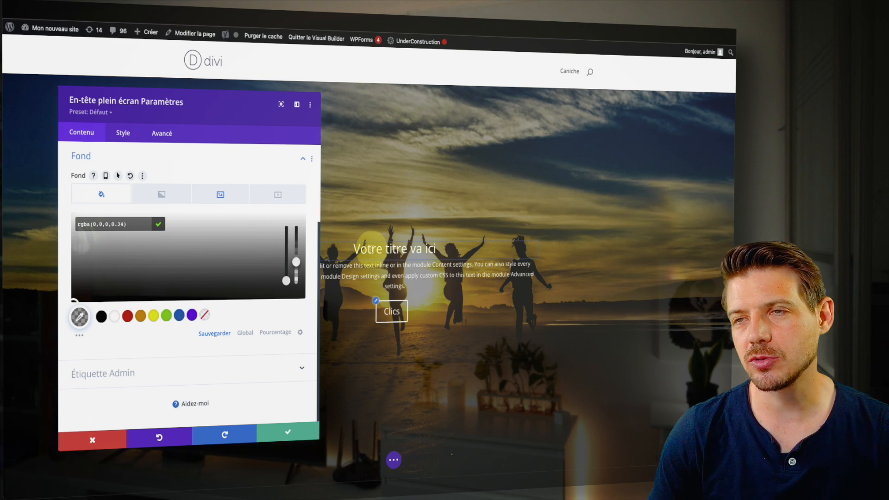
Set the header's title text to uppercase.
{"action": "left_click", "coordinate": [124, 133]}
{"action": "scroll", "coordinate": [134, 241], "scroll_direction": "down", "scroll_amount": 1}
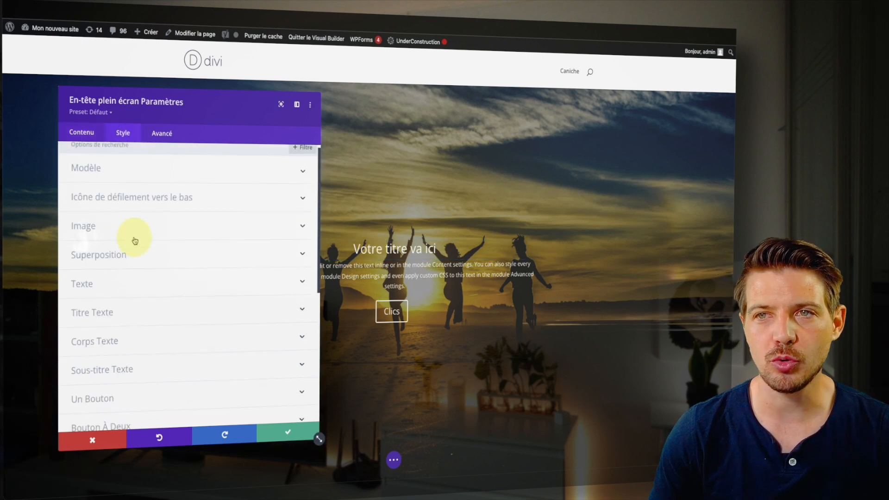
{"action": "left_click", "coordinate": [148, 312]}
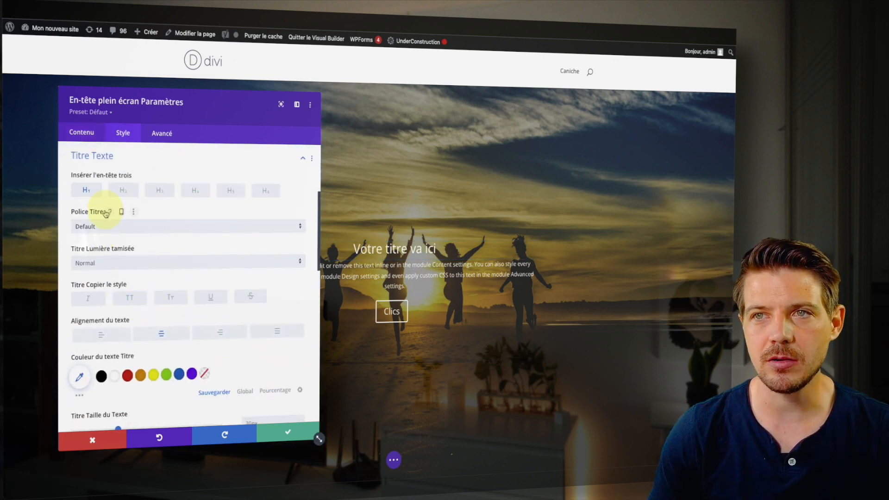
{"action": "left_click", "coordinate": [130, 299]}
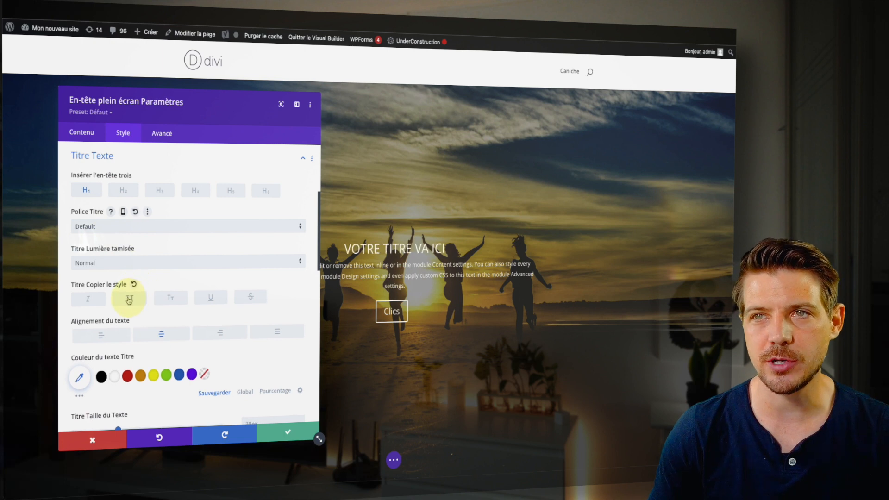
Increase the header's title text size beyond 30px.
{"action": "scroll", "coordinate": [127, 337], "scroll_direction": "down", "scroll_amount": 3}
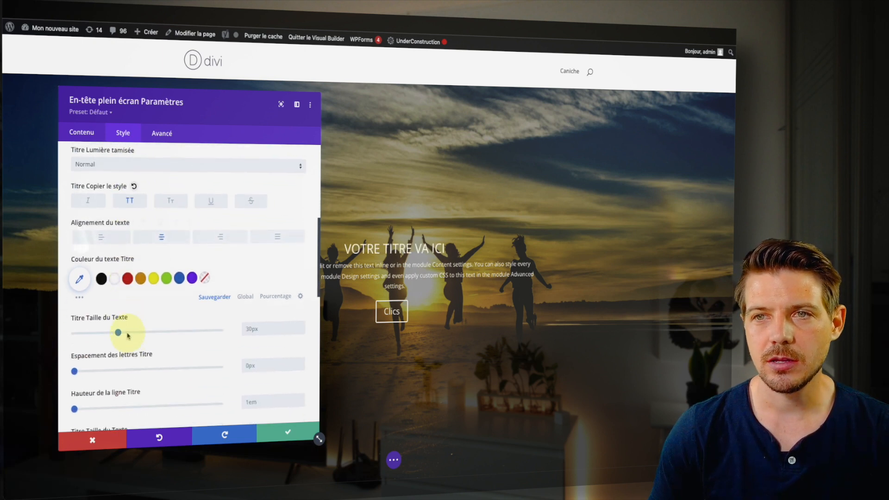
{"action": "left_click_drag", "start_coordinate": [115, 316], "coordinate": [144, 312]}
{"action": "scroll", "coordinate": [131, 297], "scroll_direction": "up", "scroll_amount": 1}
{"action": "scroll", "coordinate": [176, 241], "scroll_direction": "down", "scroll_amount": 5}
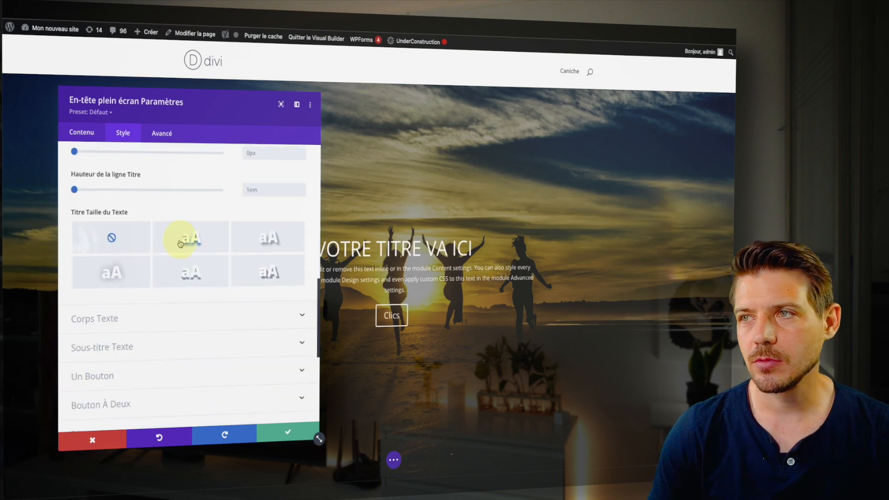
Apply the first text shadow preset to the header's title and change its font to a tall, condensed typeface.
{"action": "left_click", "coordinate": [181, 242]}
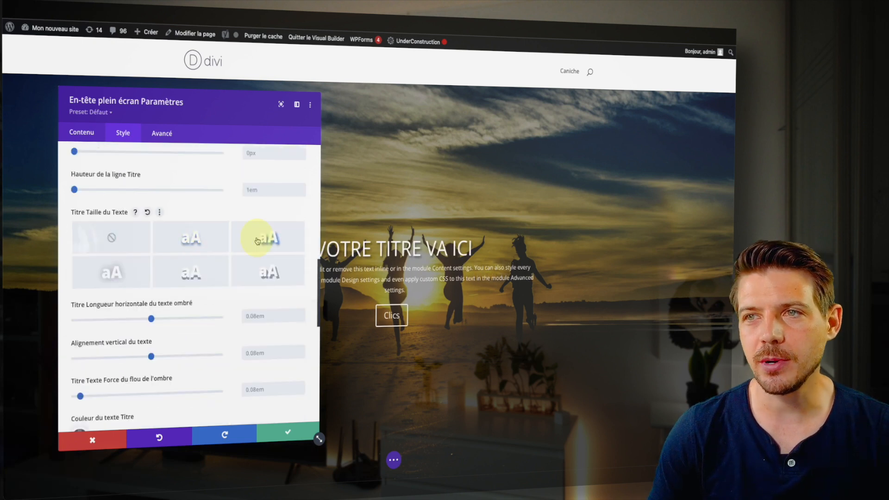
{"action": "scroll", "coordinate": [124, 316], "scroll_direction": "up", "scroll_amount": 9}
{"action": "left_click", "coordinate": [127, 227]}
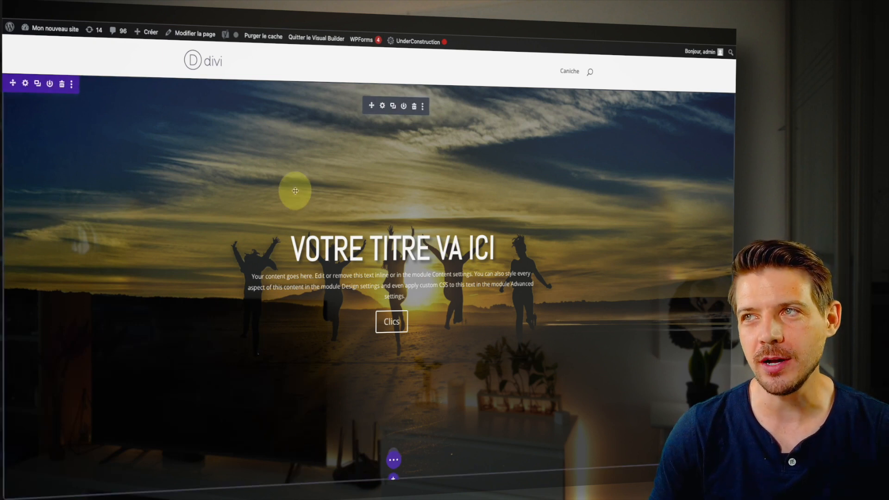
Enable the scroll-down button in the full-width header module's style settings and check it at the base of the header.
{"action": "left_click", "coordinate": [383, 107]}
{"action": "scroll", "coordinate": [88, 172], "scroll_direction": "down", "scroll_amount": 5}
{"action": "scroll", "coordinate": [88, 171], "scroll_direction": "up", "scroll_amount": 5}
{"action": "left_click", "coordinate": [119, 133]}
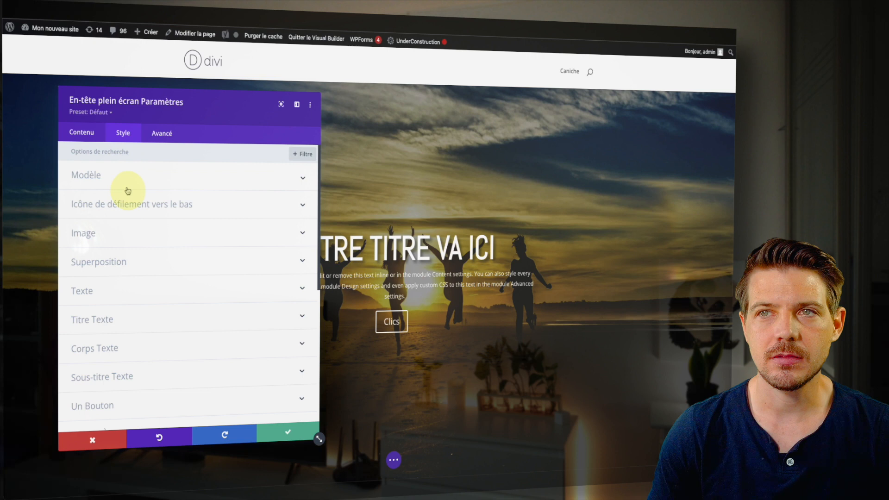
{"action": "left_click", "coordinate": [138, 208]}
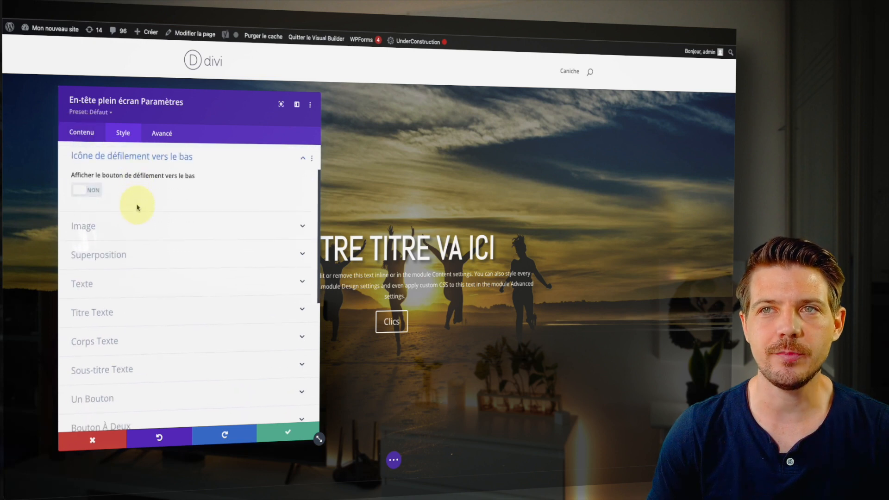
{"action": "left_click", "coordinate": [90, 194]}
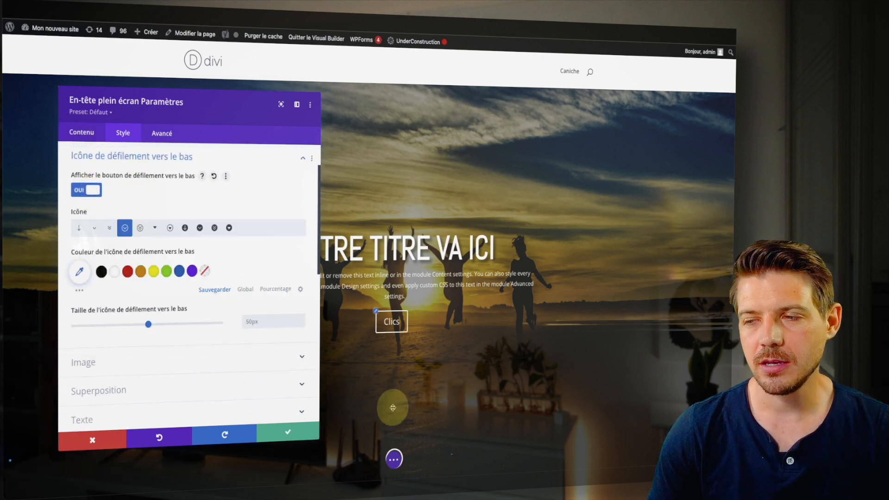
{"action": "scroll", "coordinate": [394, 410], "scroll_direction": "down", "scroll_amount": 2}
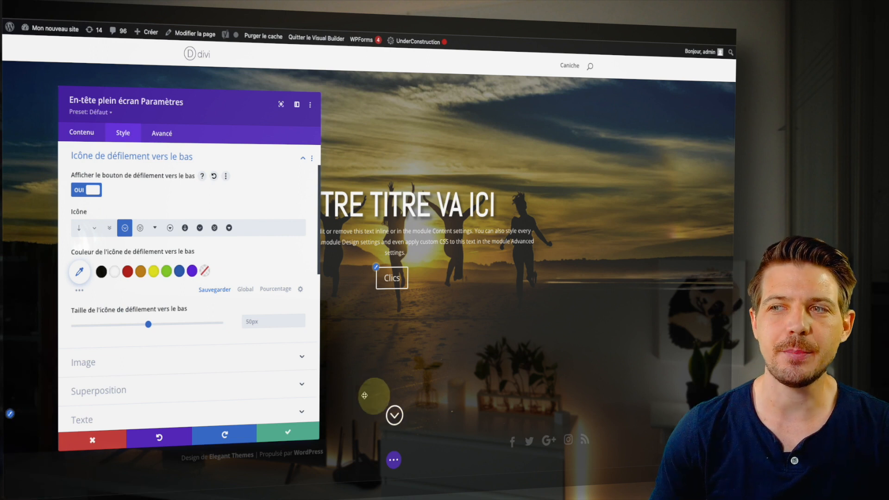